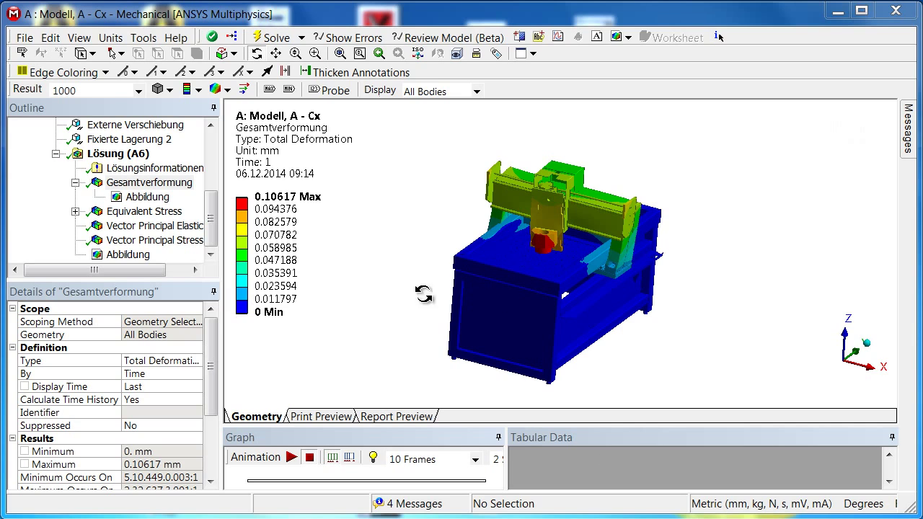
Step: Zoom and rotate the machine, then switch Total Deformation from contour shading to Solid Fill
right_drag(464, 184, 690, 377)
mouse_move(682, 326)
mouse_down()
mouse_move(692, 310)
mouse_move(697, 319)
mouse_move(725, 320)
mouse_move(688, 316)
mouse_up()
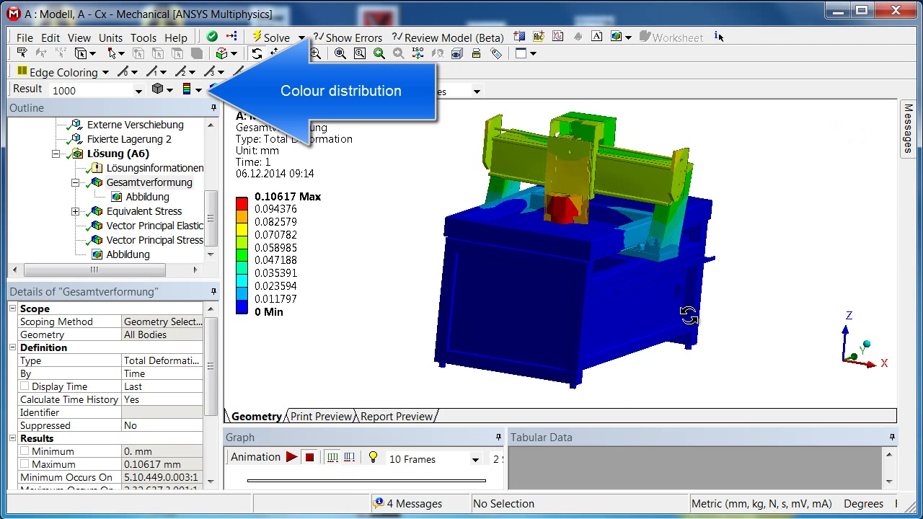
click(199, 90)
drag(577, 220, 548, 241)
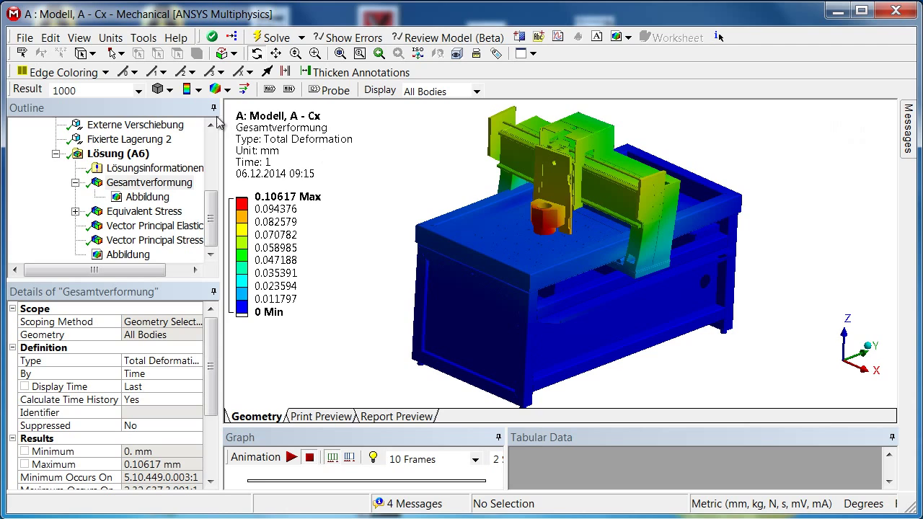
click(197, 90)
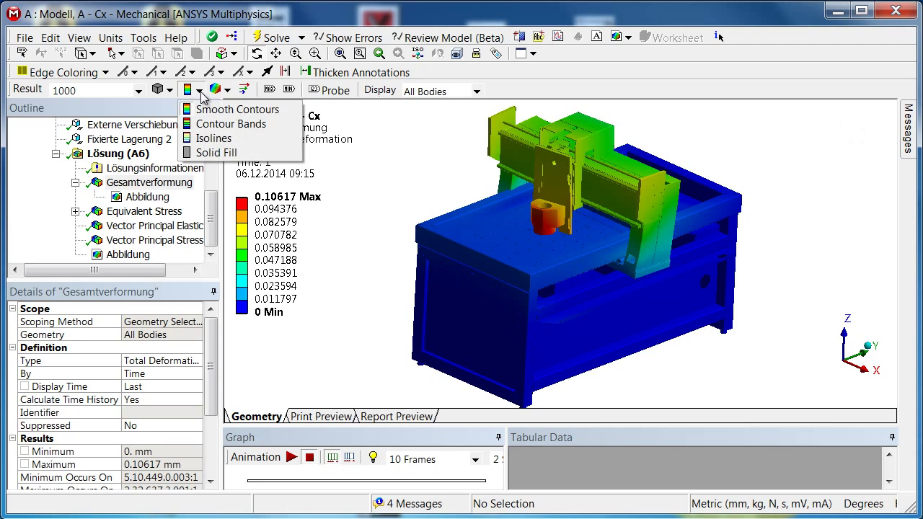
click(228, 152)
drag(617, 248, 566, 238)
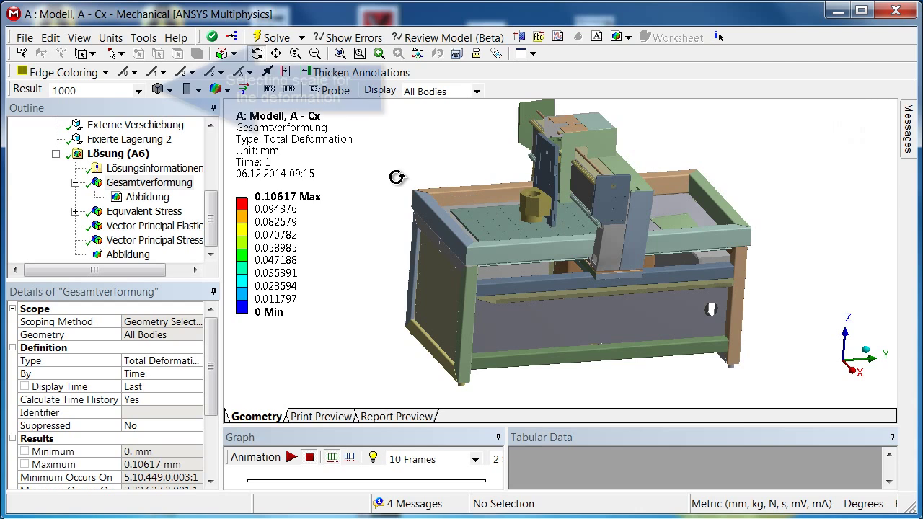
click(137, 94)
click(134, 122)
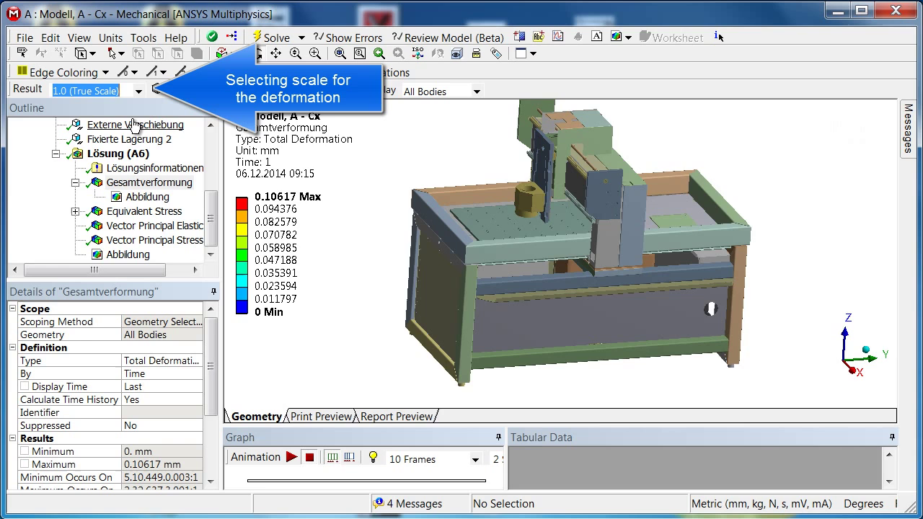
drag(515, 176, 664, 175)
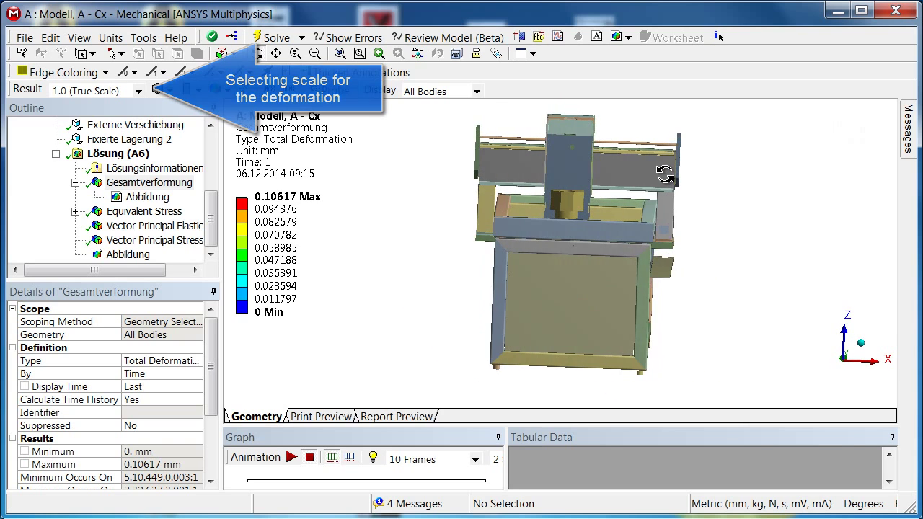
click(137, 92)
click(119, 149)
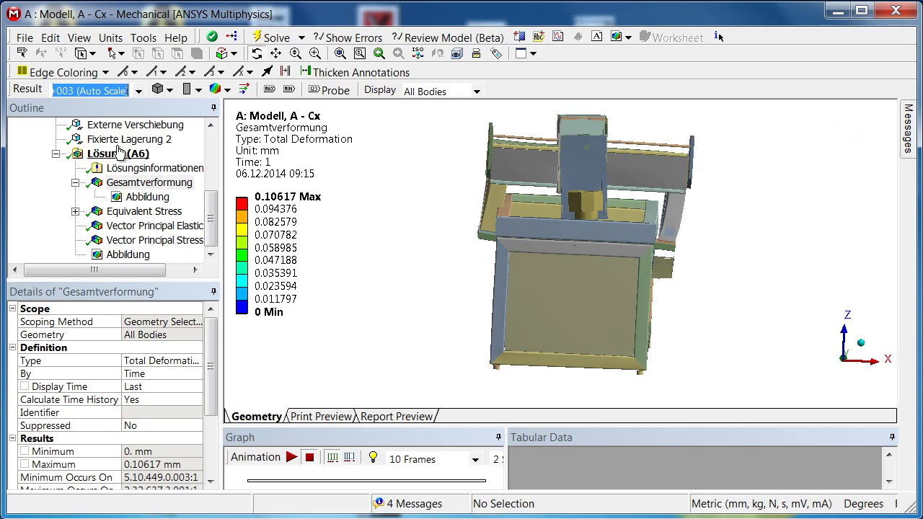
text(10)
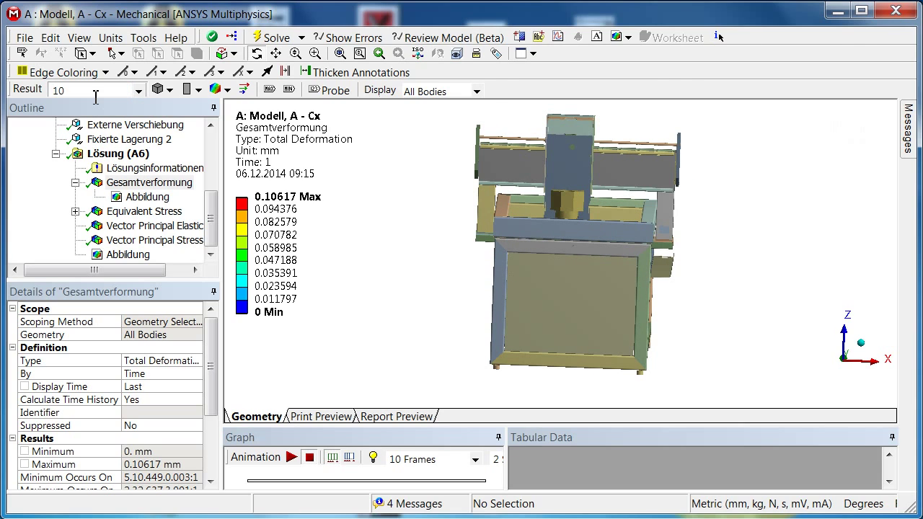
text(0)
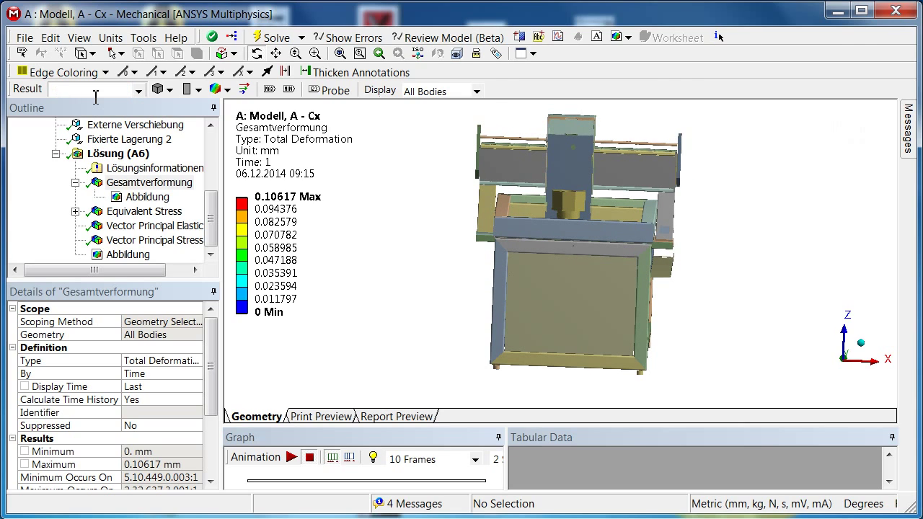
text(1000)
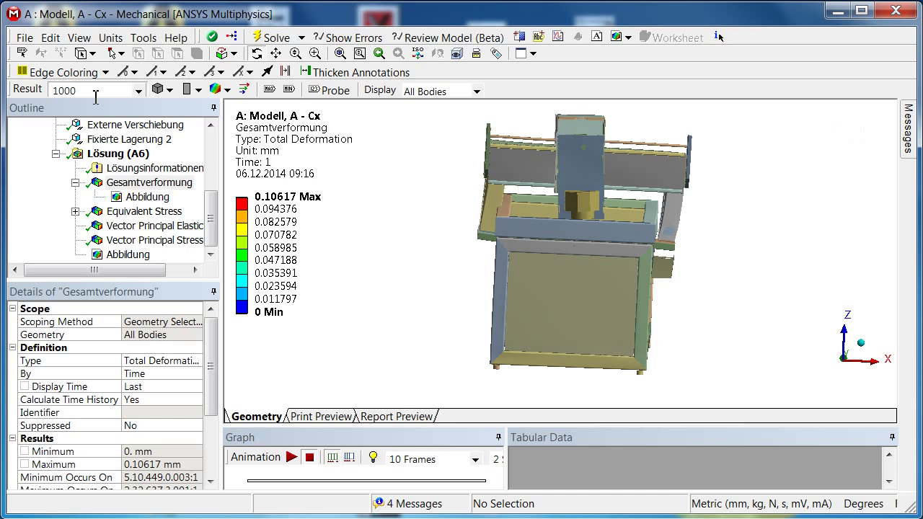
Step: Show Total Deformation as Contour Bands with the undeformed wireframe overlaid
click(195, 89)
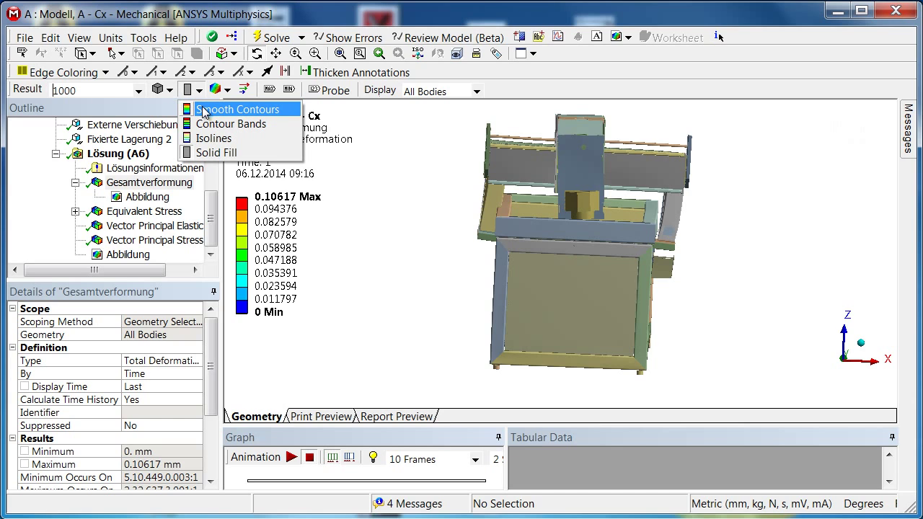
click(231, 123)
click(223, 90)
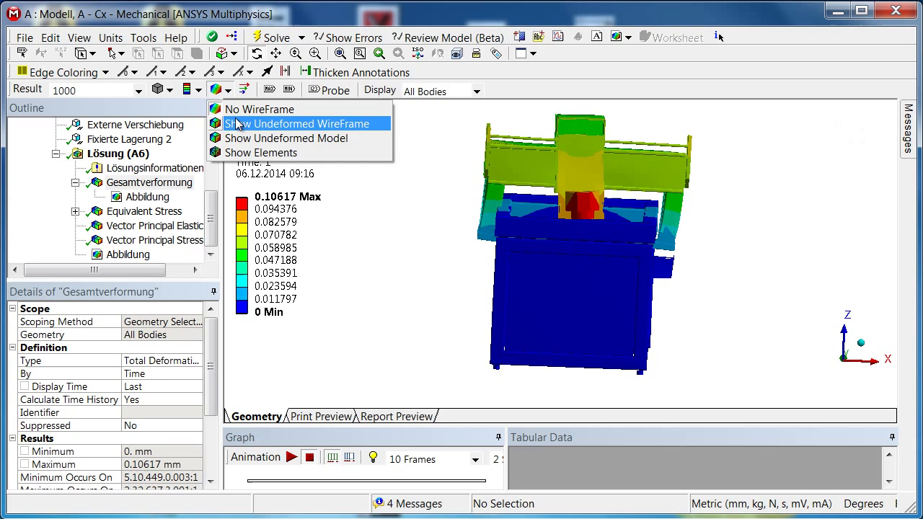
click(238, 124)
Step: Try the translucent undeformed model in an isometric view, then restore the undeformed wireframe overlay
click(228, 91)
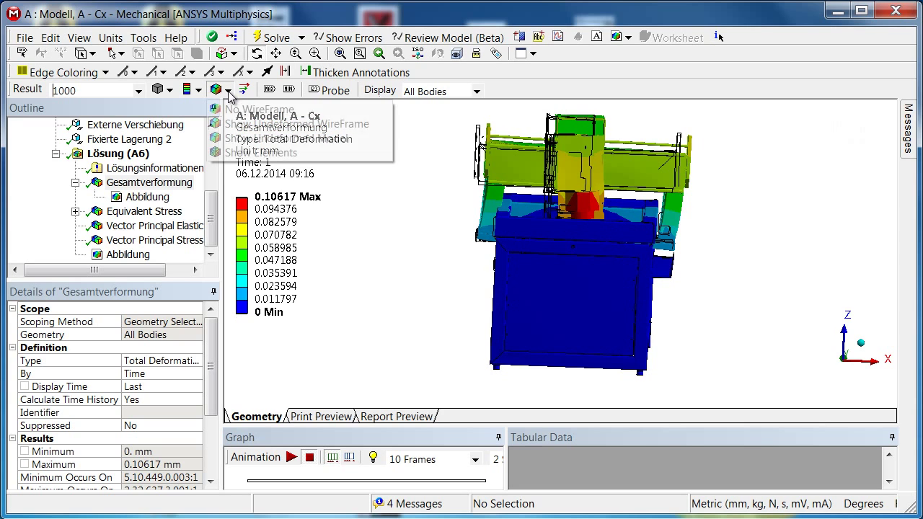
click(250, 140)
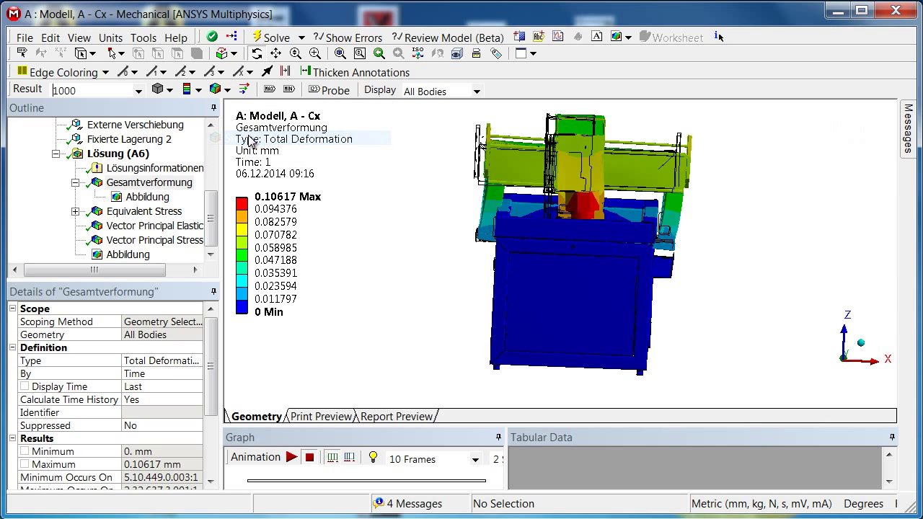
drag(511, 229, 477, 254)
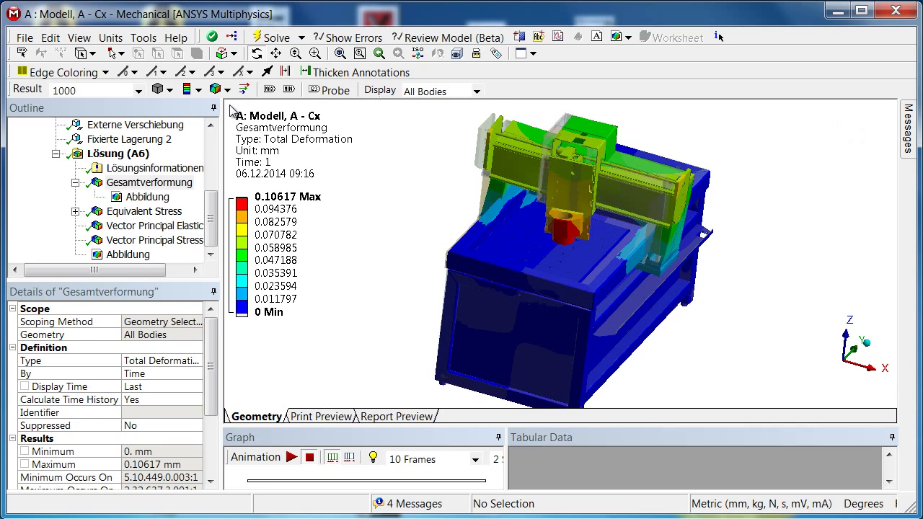
click(234, 53)
click(250, 125)
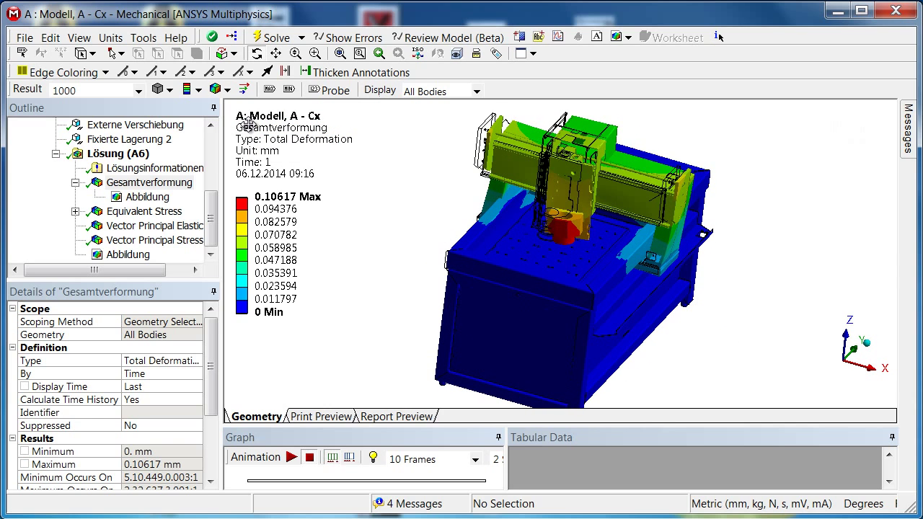
Step: Set the deformation legend's second boundary to 0.06105, then raise it to 0.10617
click(274, 209)
text(0.06105)
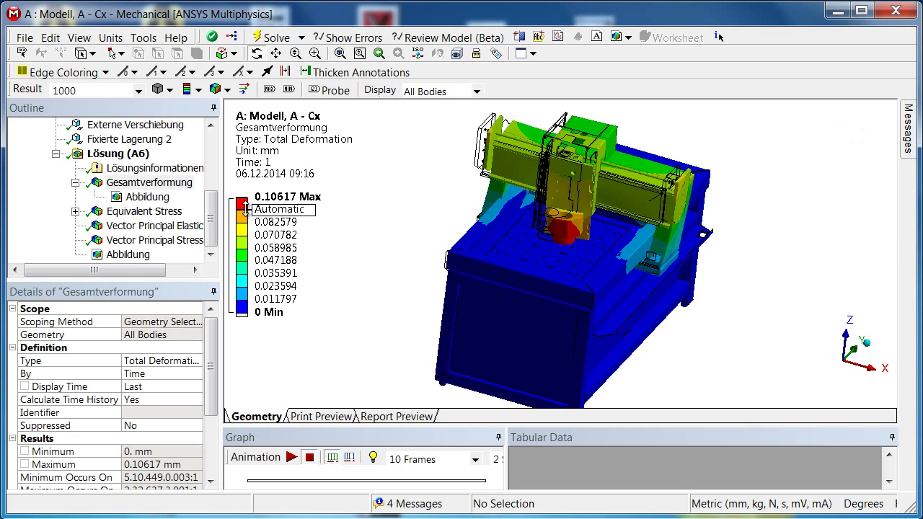
key(Return)
drag(248, 244, 248, 200)
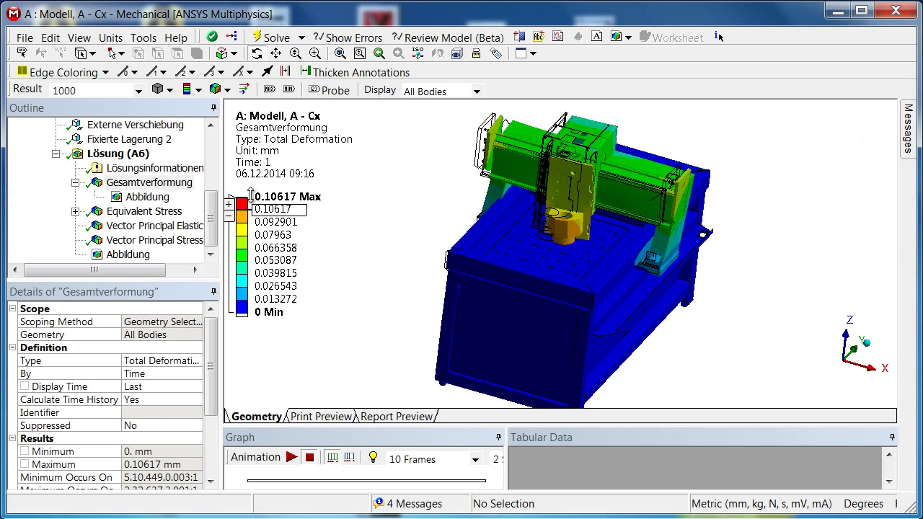
Step: Display Equivalent Stress and set its legend's upper boundary to 10
click(170, 214)
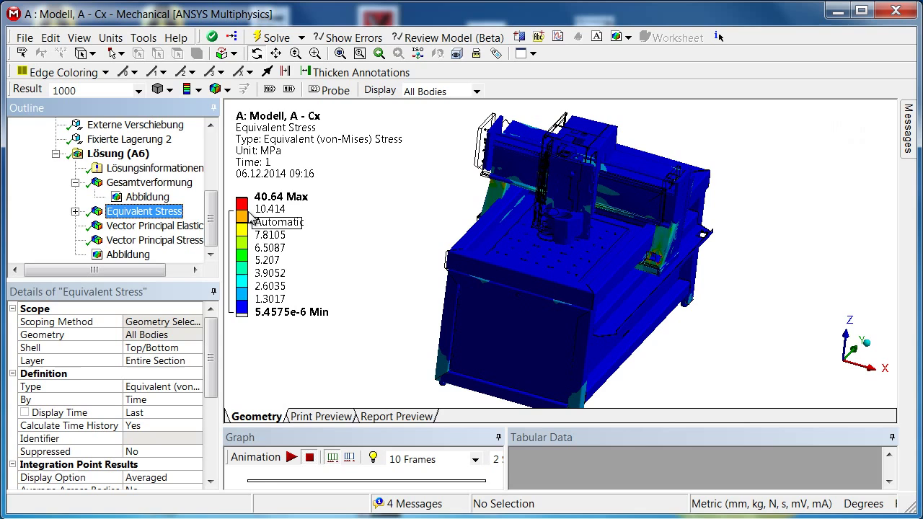
drag(246, 218, 246, 292)
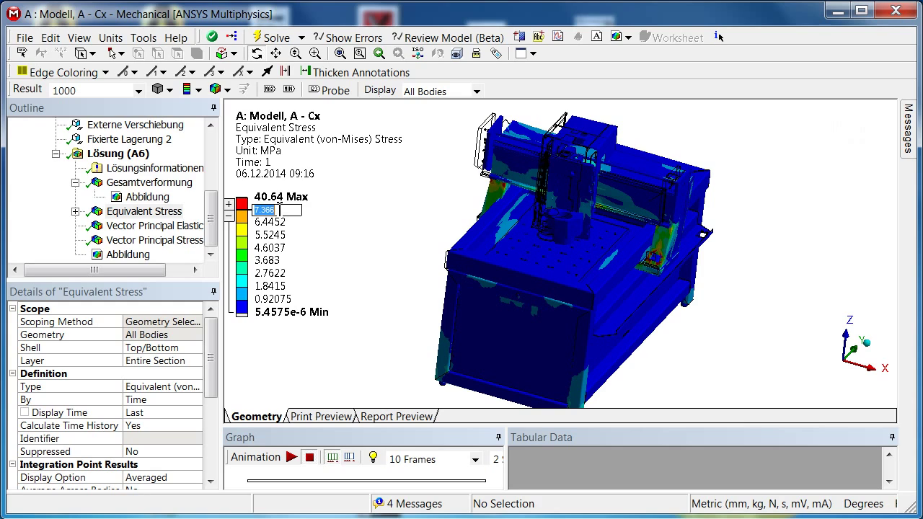
key(Return)
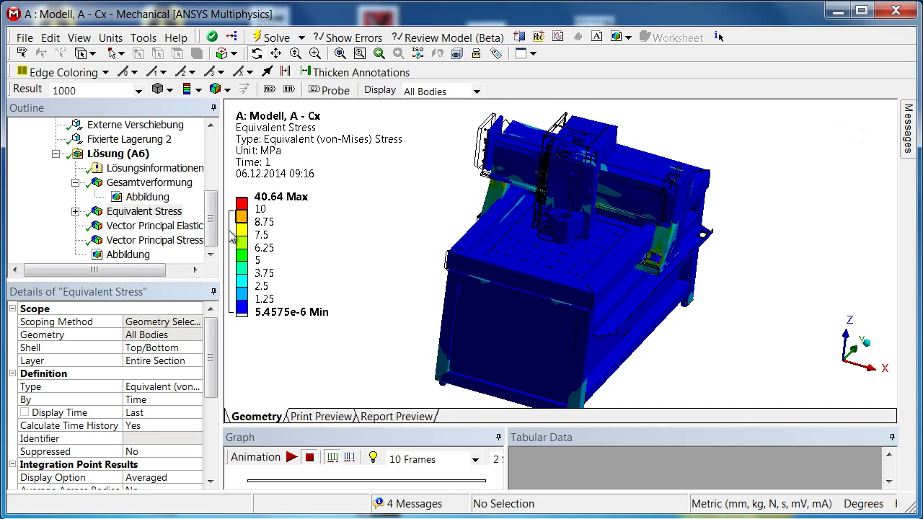
Step: Add three colour bands to the stress legend, then remove three again
mouse_move(301, 258)
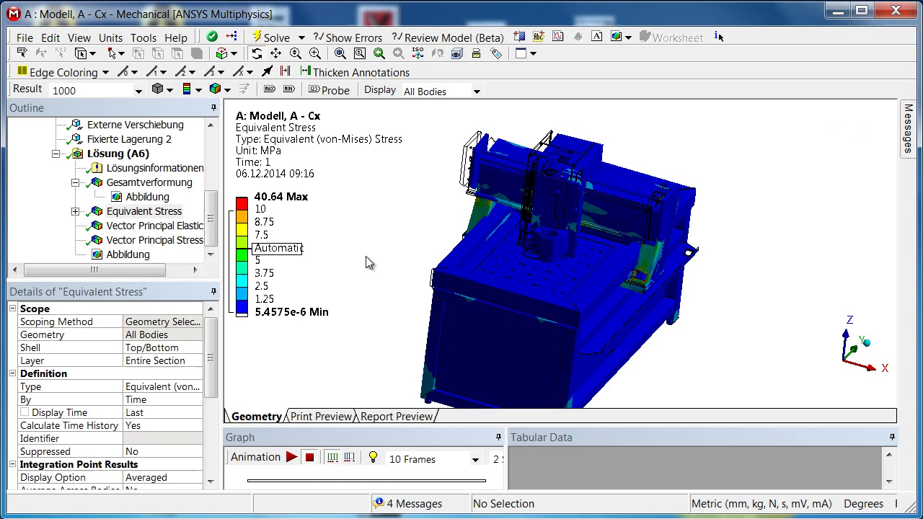
mouse_move(248, 224)
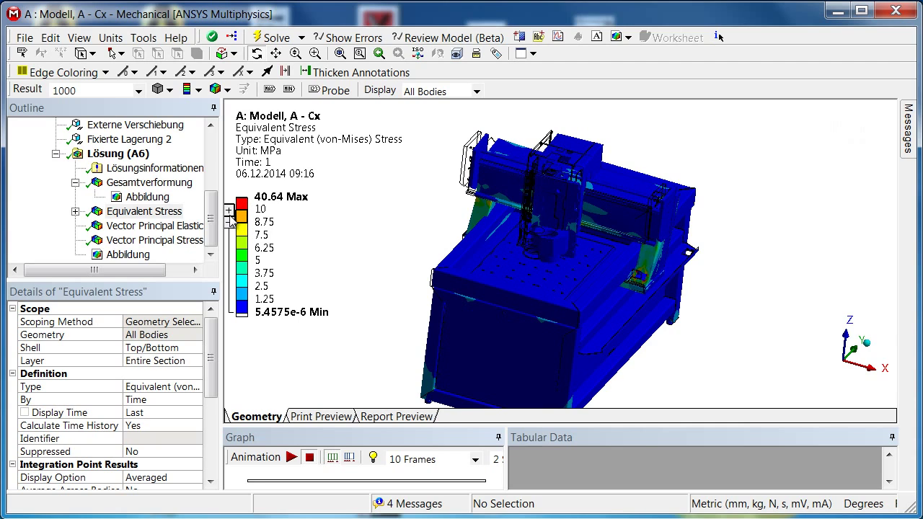
click(229, 212)
click(229, 212)
click(230, 212)
click(229, 212)
click(230, 212)
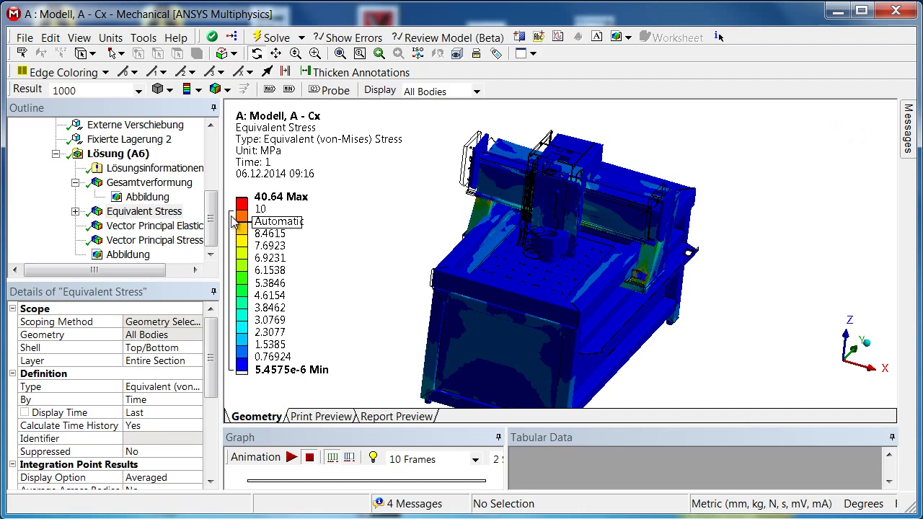
click(230, 222)
click(230, 223)
click(229, 222)
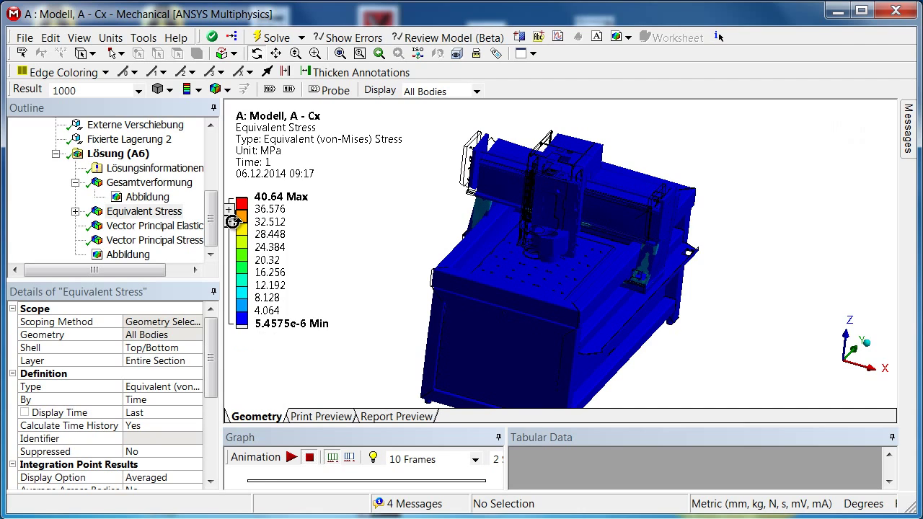
click(229, 222)
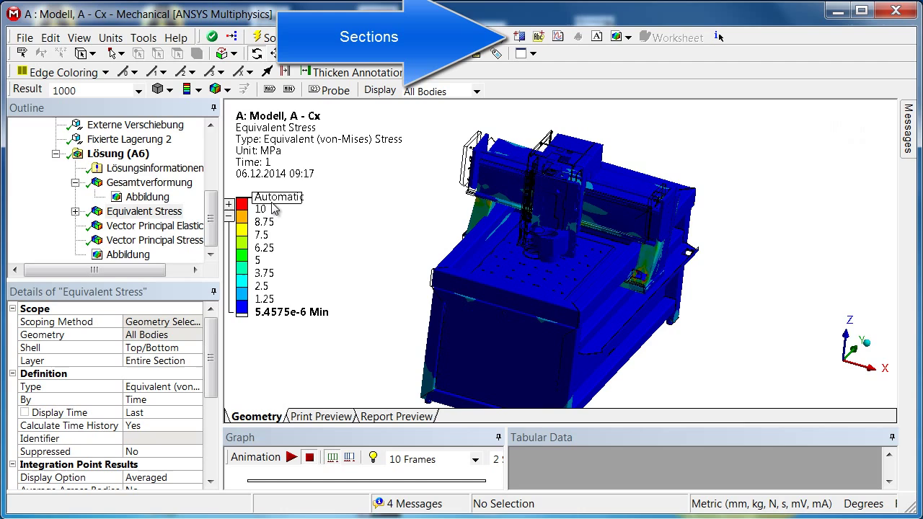
Step: Viewing along Z, cut the model vertically with a section plane, then rotate to 3-D
click(522, 54)
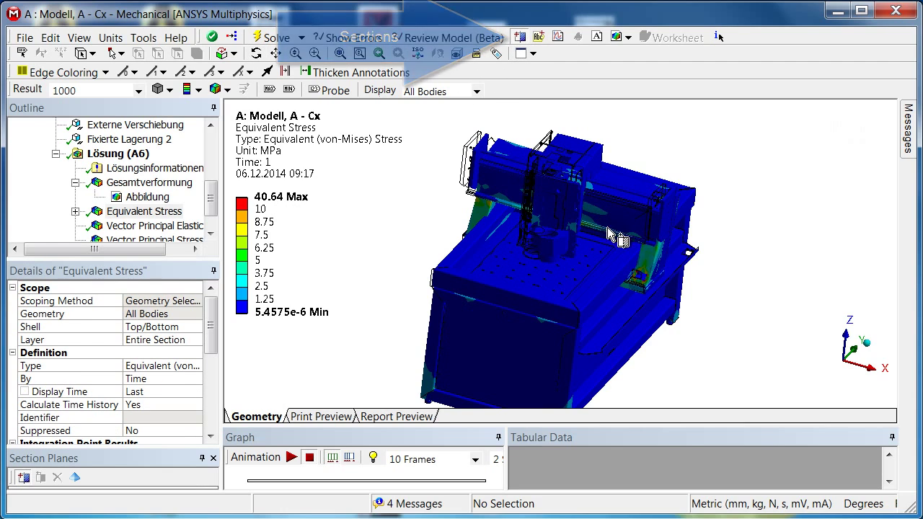
click(846, 346)
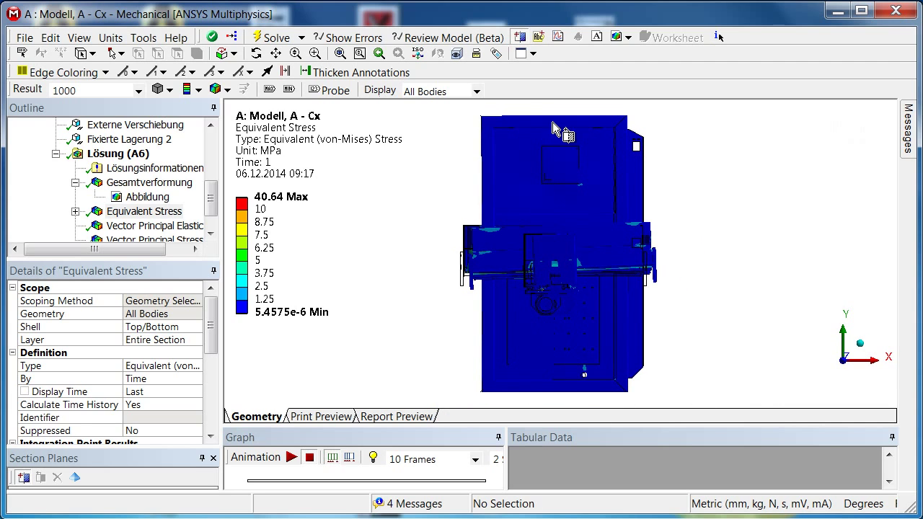
drag(553, 126, 557, 378)
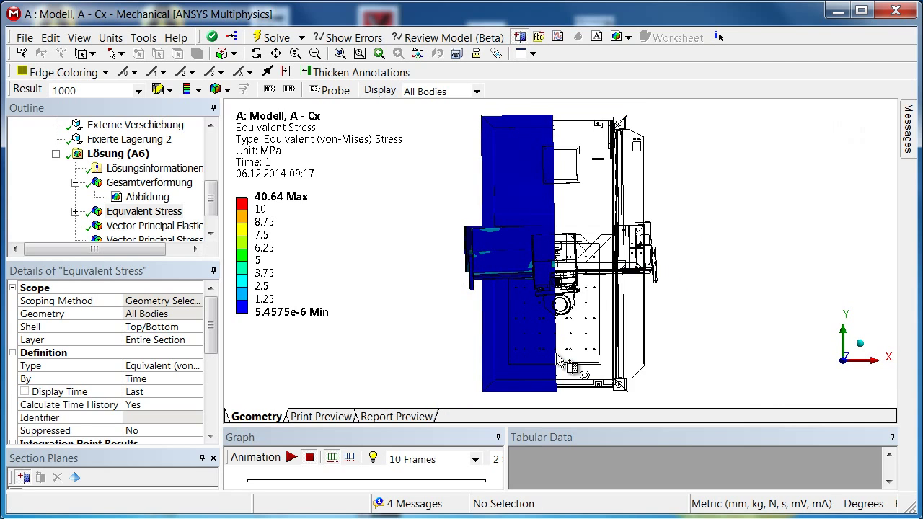
drag(591, 329, 551, 284)
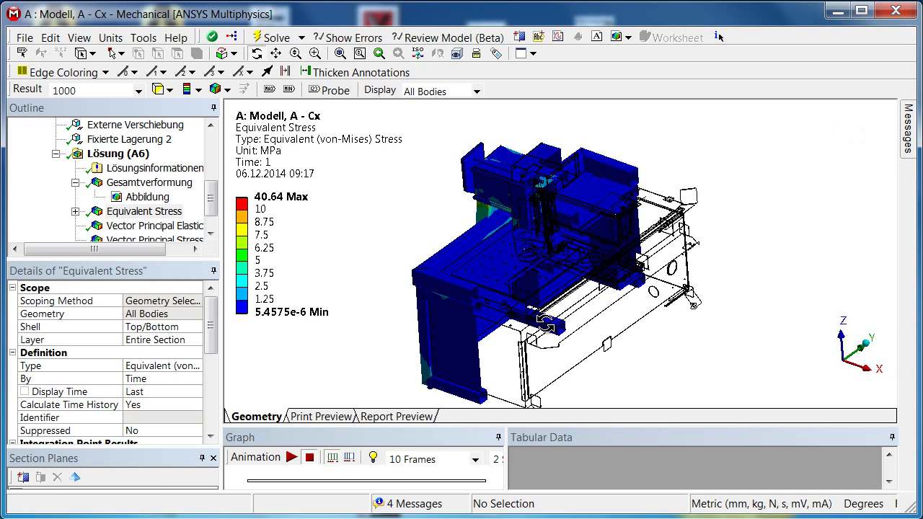
Step: Show Section Plane 1's handle and sweep the cut across the machine
drag(120, 448, 115, 417)
click(39, 465)
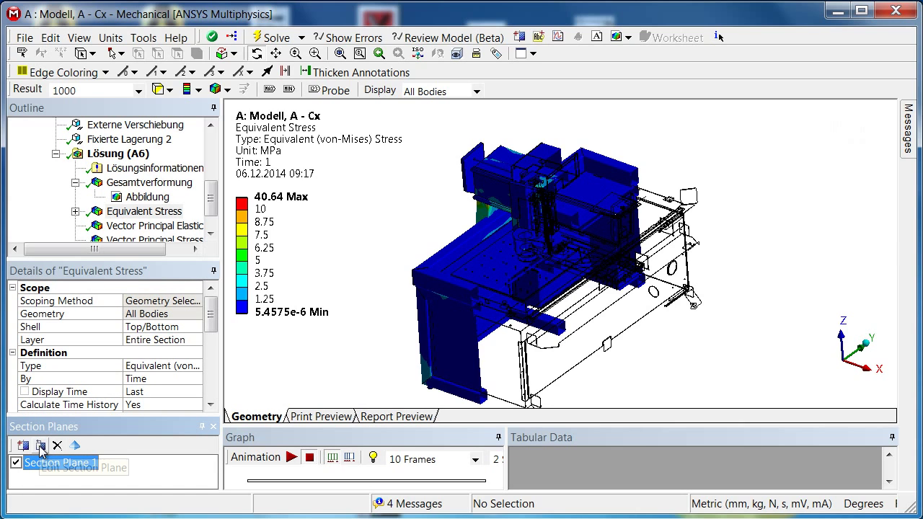
click(41, 446)
drag(534, 196, 534, 240)
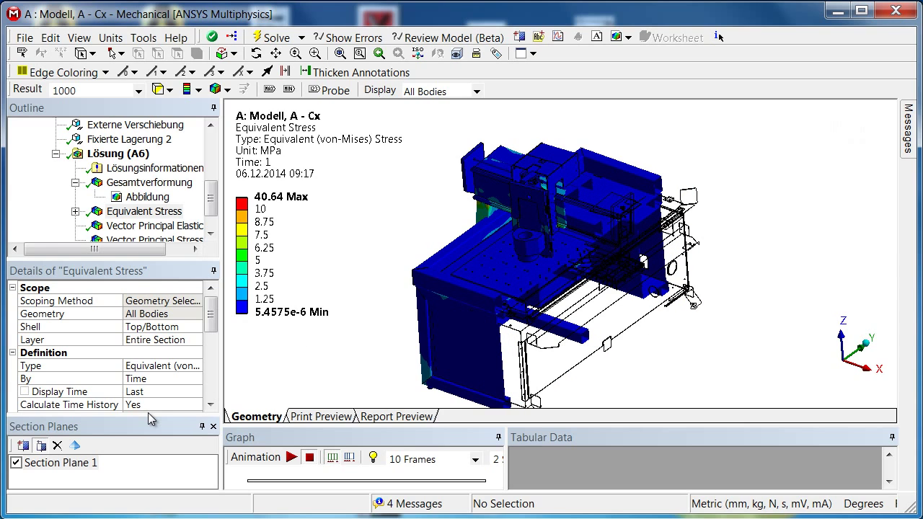
Step: Disable the section cut and show stress as capped isosurfaces at about 3.66, with translucent undeformed model
click(169, 91)
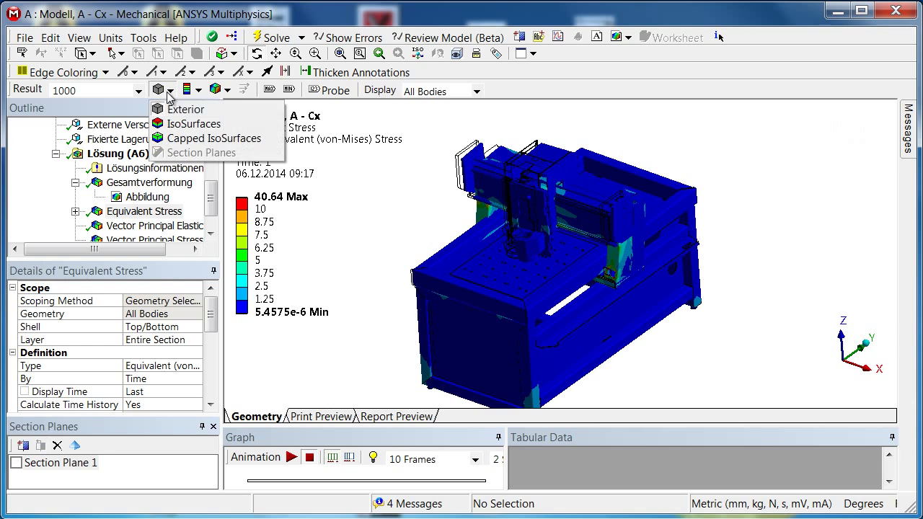
click(196, 137)
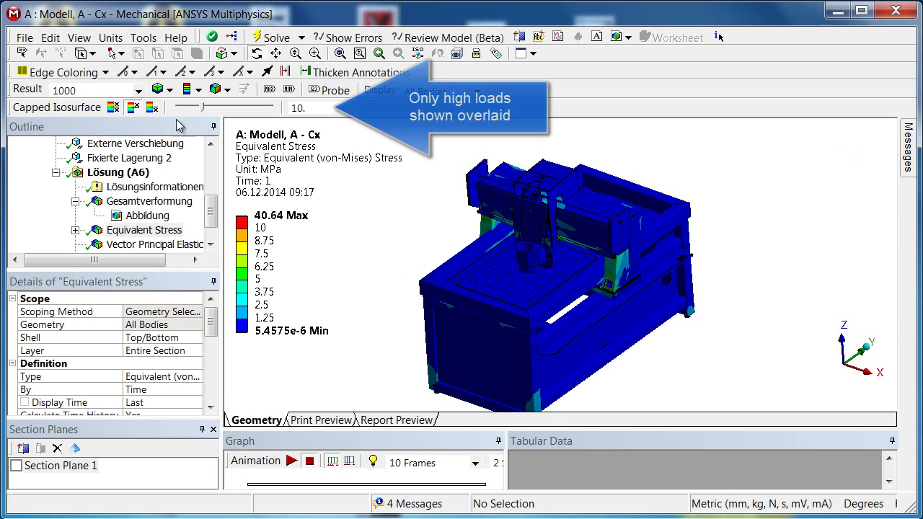
click(152, 107)
drag(205, 114, 247, 116)
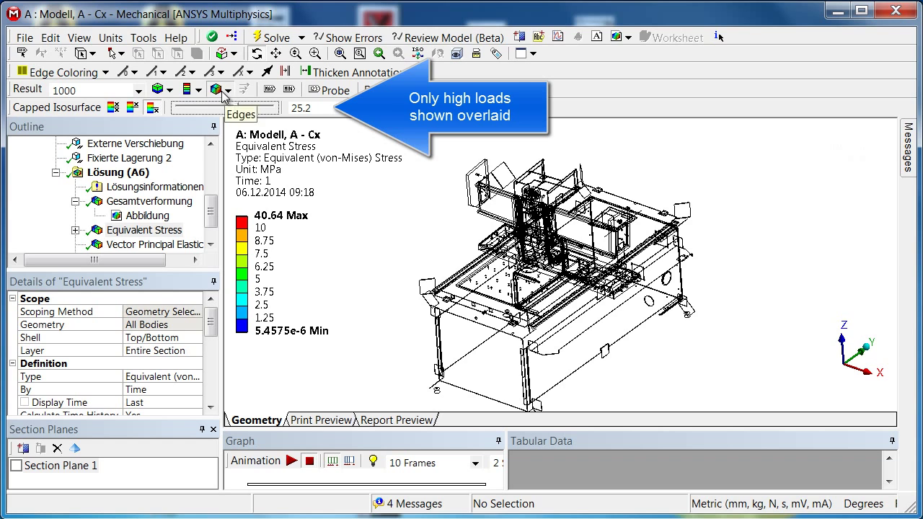
click(226, 91)
click(249, 139)
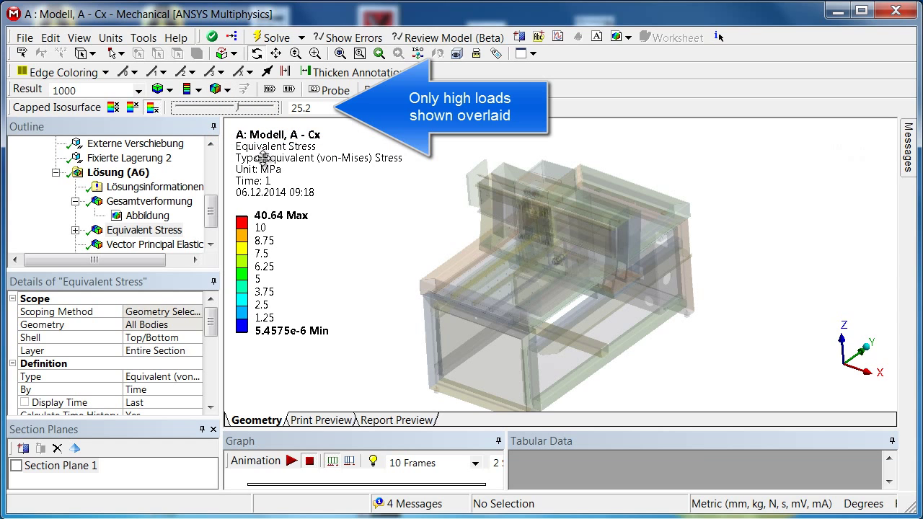
drag(206, 108, 187, 112)
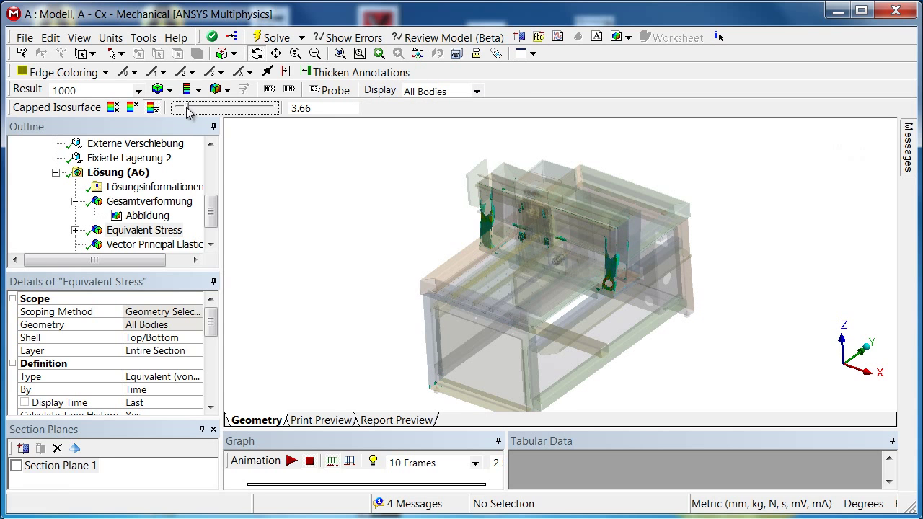
mouse_move(569, 313)
mouse_down()
mouse_move(610, 278)
mouse_move(705, 309)
mouse_move(641, 299)
mouse_move(540, 308)
mouse_move(580, 303)
mouse_up()
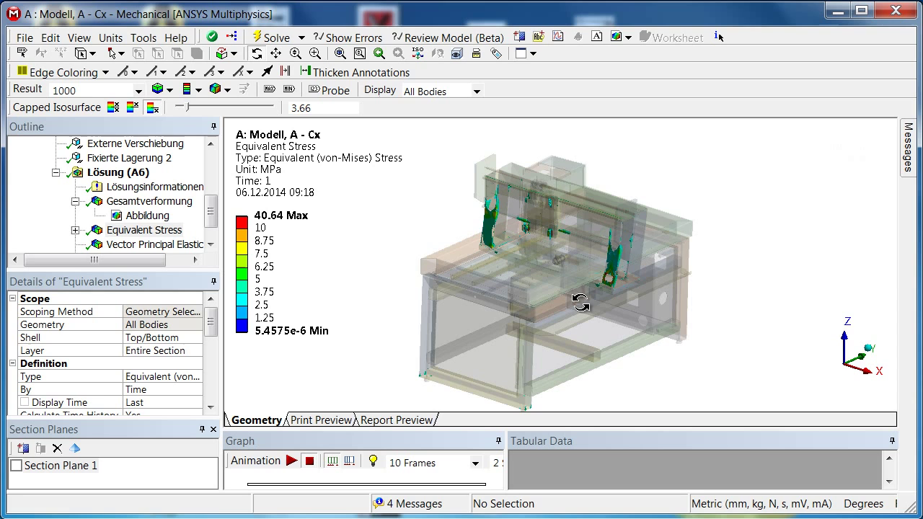
Step: Return the plot to the Exterior view with No WireFrame
click(168, 90)
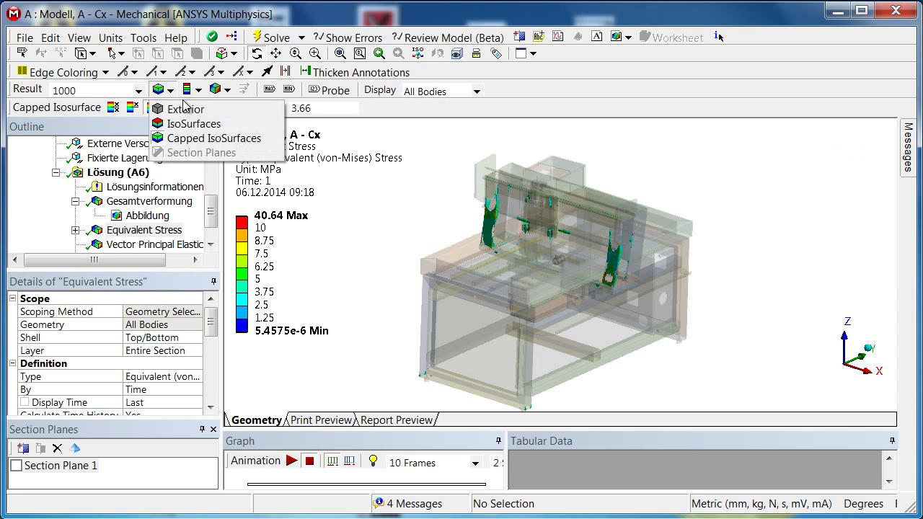
click(192, 116)
click(220, 89)
click(260, 121)
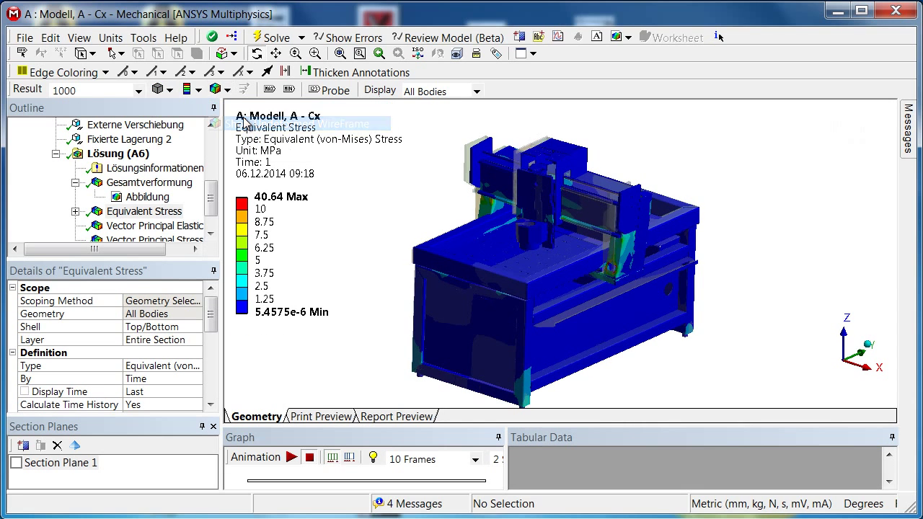
Step: Show Gesamtverformung as dense solid 3-D displacement vectors, zoomed on the gantry
click(150, 182)
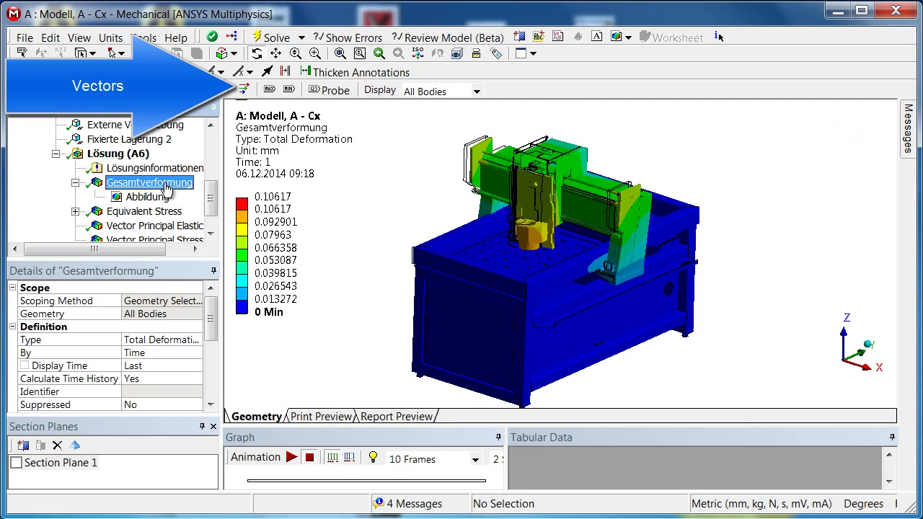
click(245, 91)
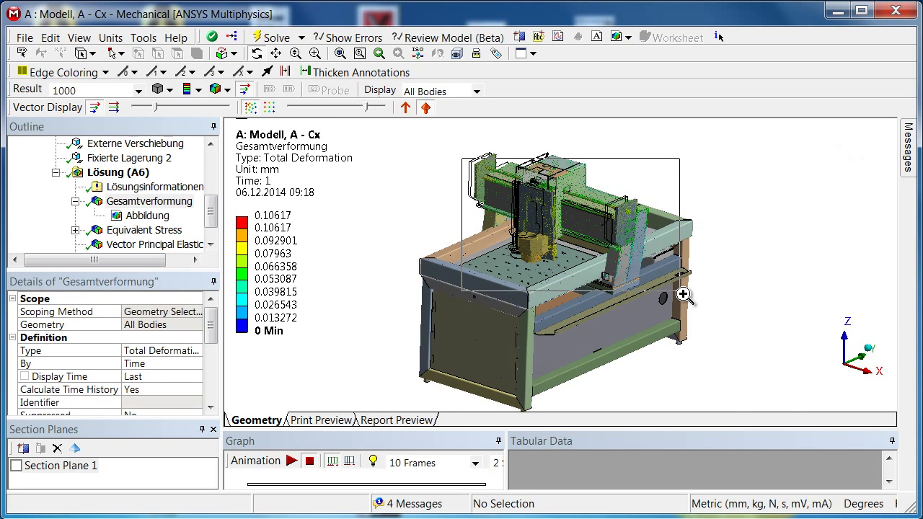
drag(608, 255, 608, 258)
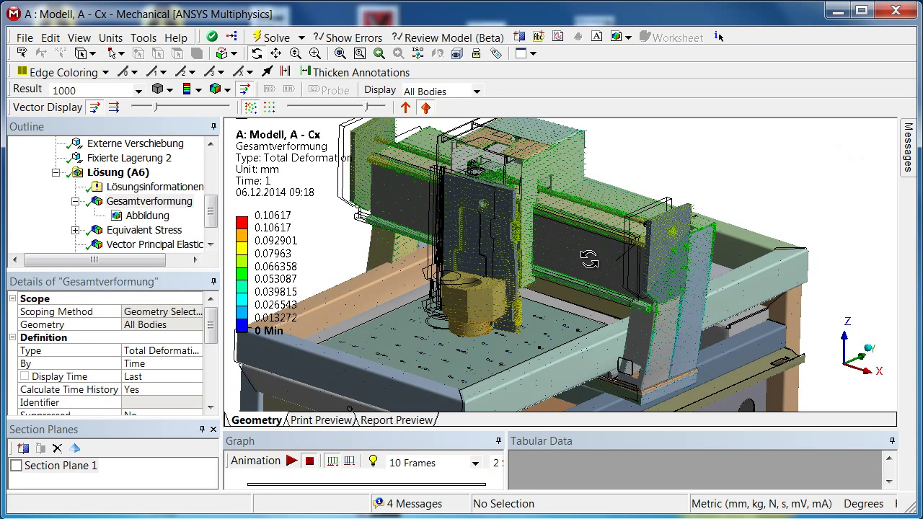
drag(157, 108, 168, 108)
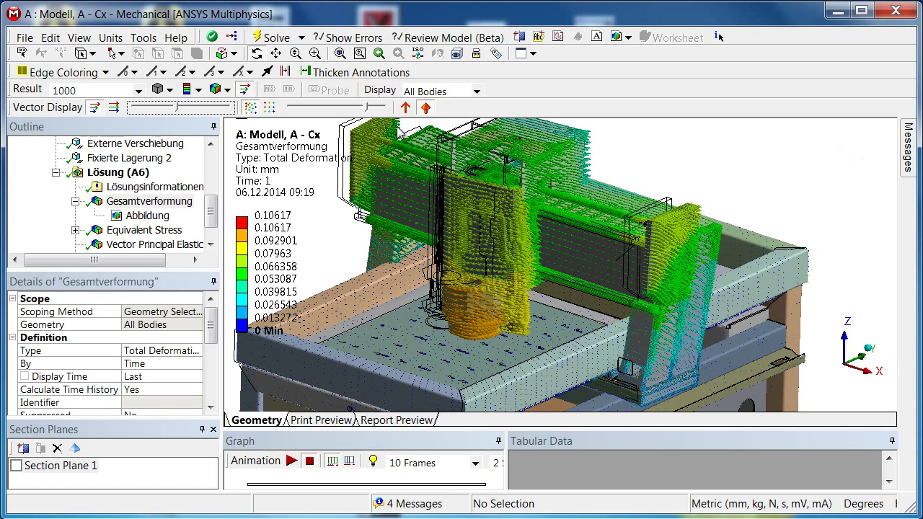
click(406, 108)
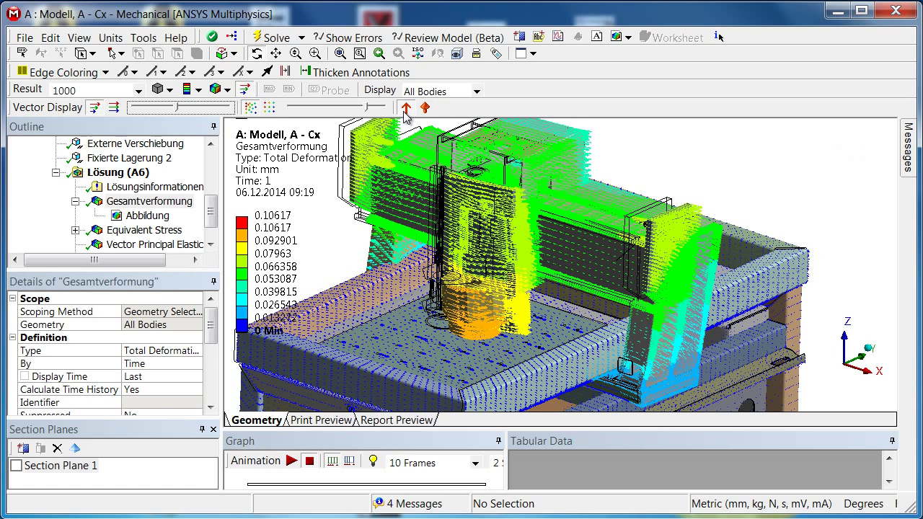
middle_drag(556, 292, 634, 272)
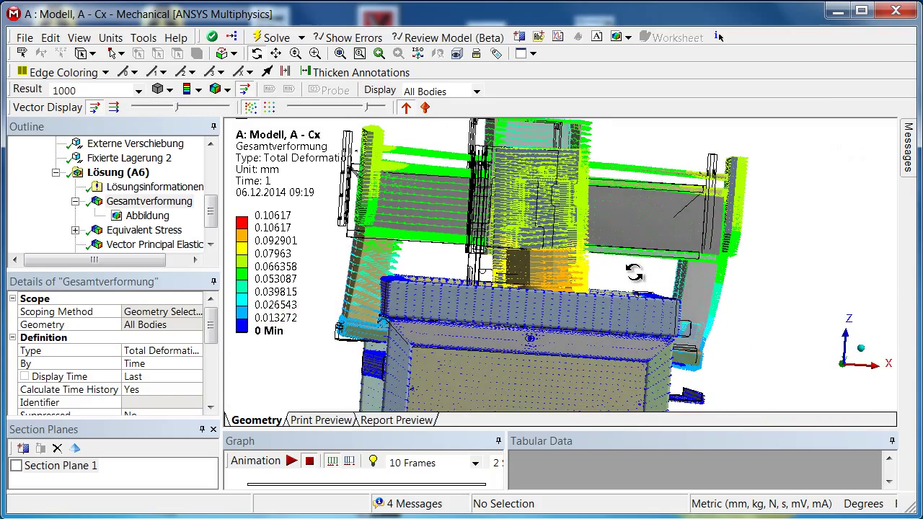
scroll(634, 272, down, 2)
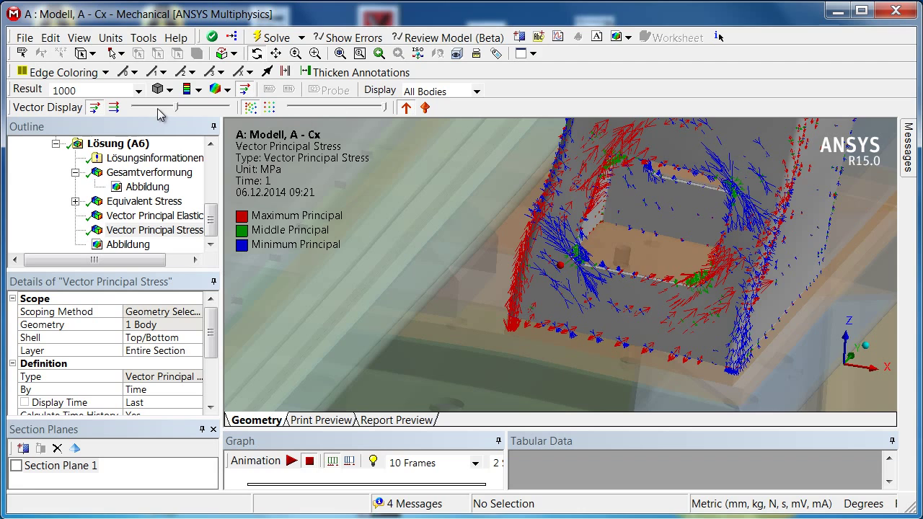
Step: Shorten the principal stress arrows and zoom into the column's opening
click(157, 108)
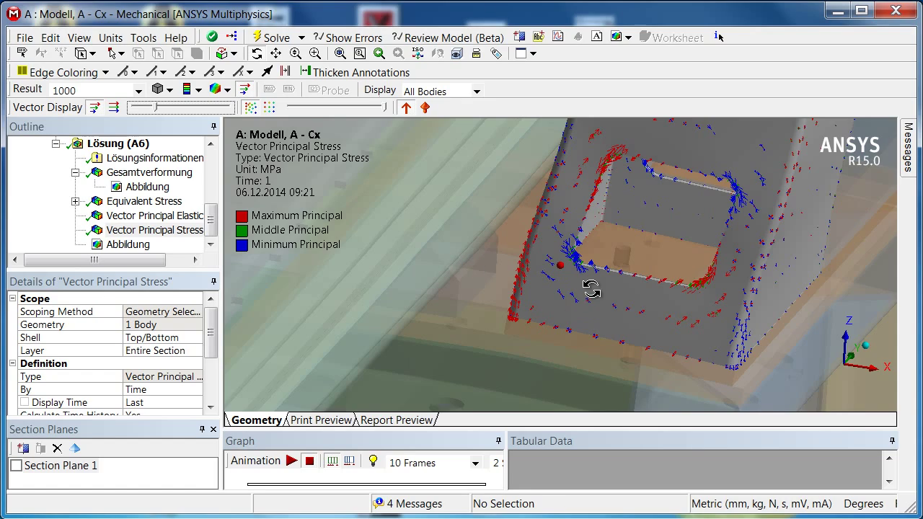
drag(587, 289, 562, 274)
scroll(569, 282, down, 3)
scroll(614, 264, up, 3)
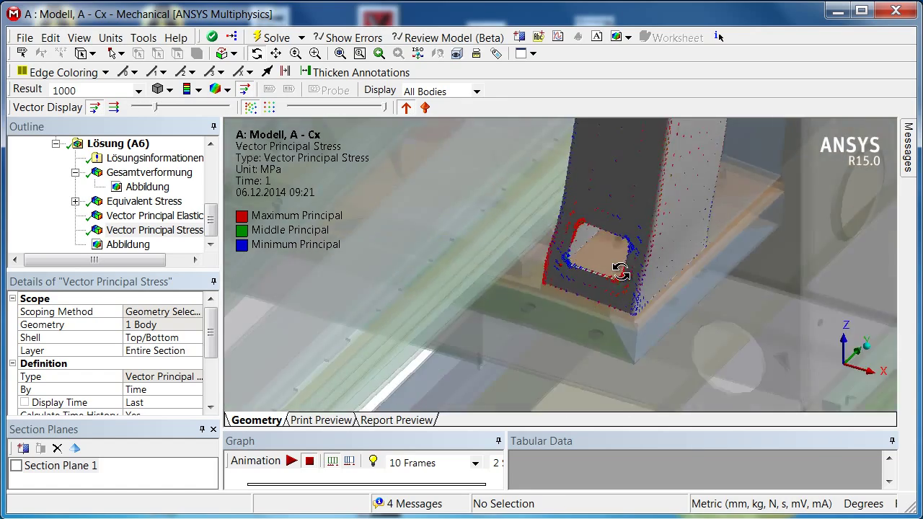
mouse_move(614, 264)
middle_down()
mouse_move(731, 268)
mouse_move(598, 257)
middle_up()
right_drag(487, 172, 644, 303)
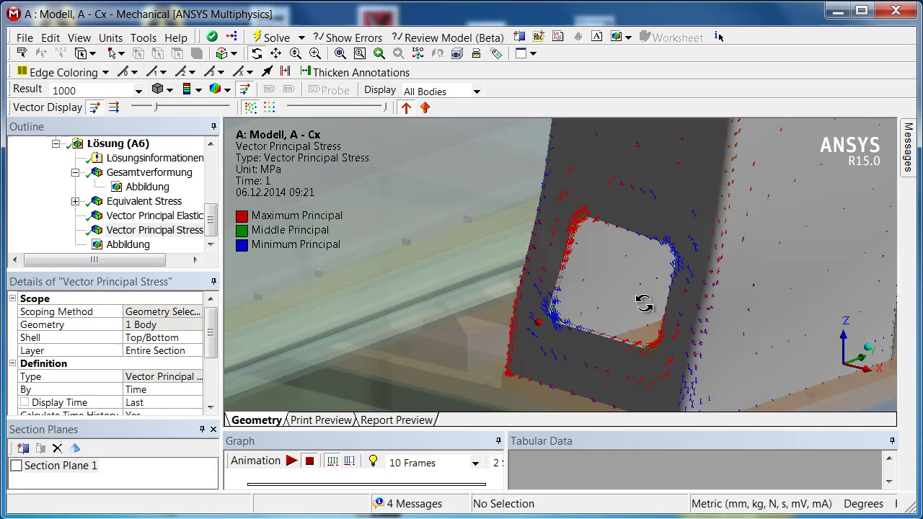
scroll(604, 270, down, 3)
Step: Lengthen and then shorten the stress arrows while orbiting the column, ending on the whole machine
drag(165, 111, 177, 108)
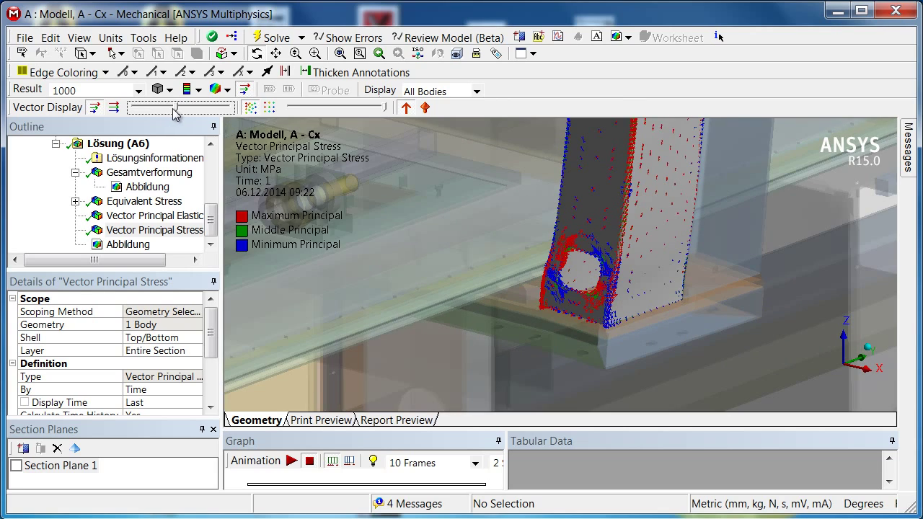
middle_drag(642, 257, 664, 222)
scroll(662, 228, down, 2)
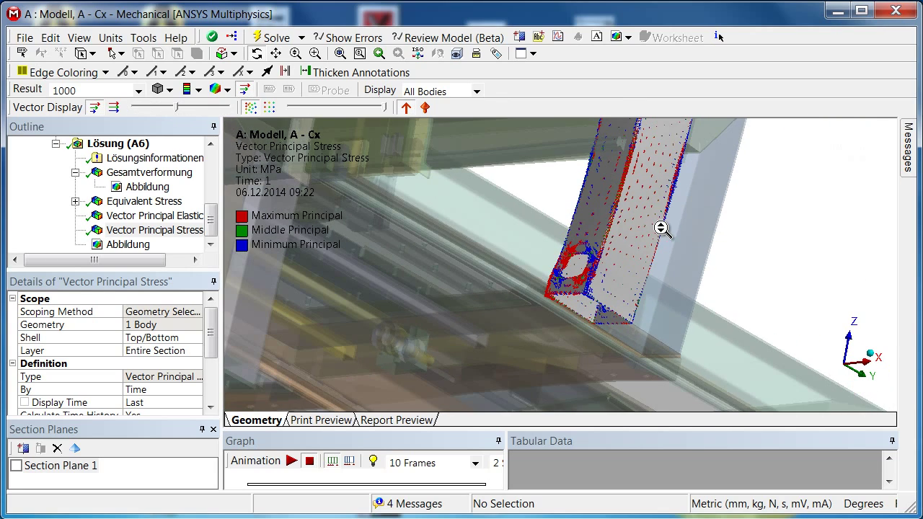
scroll(693, 325, up, 2)
middle_drag(634, 276, 692, 295)
middle_drag(412, 243, 572, 364)
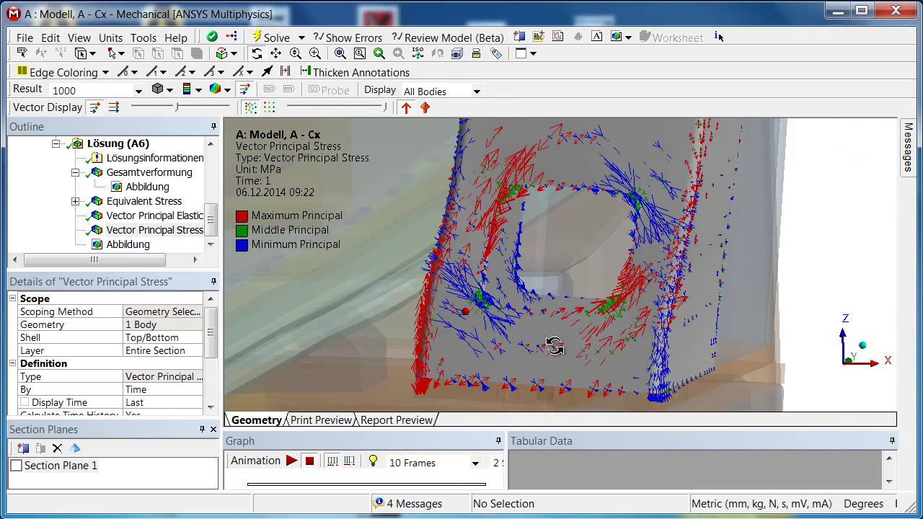
drag(177, 107, 156, 106)
middle_drag(567, 292, 556, 299)
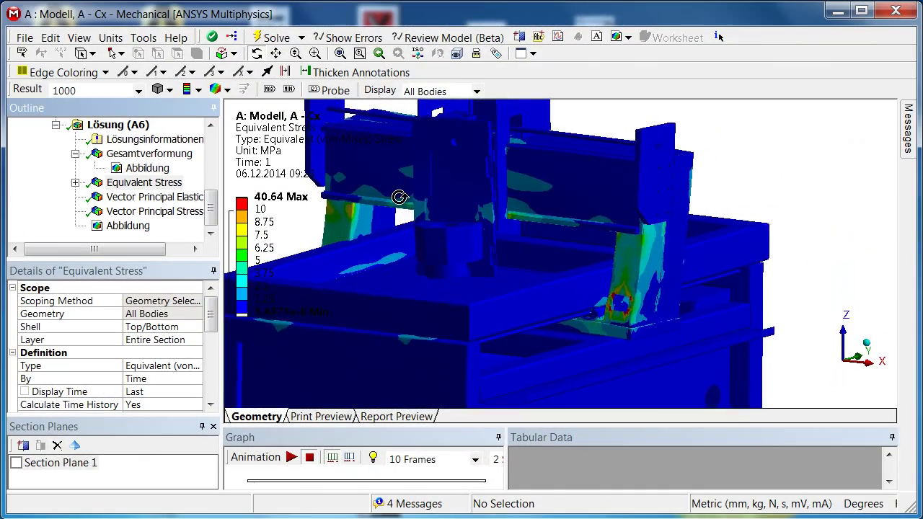
drag(399, 197, 549, 278)
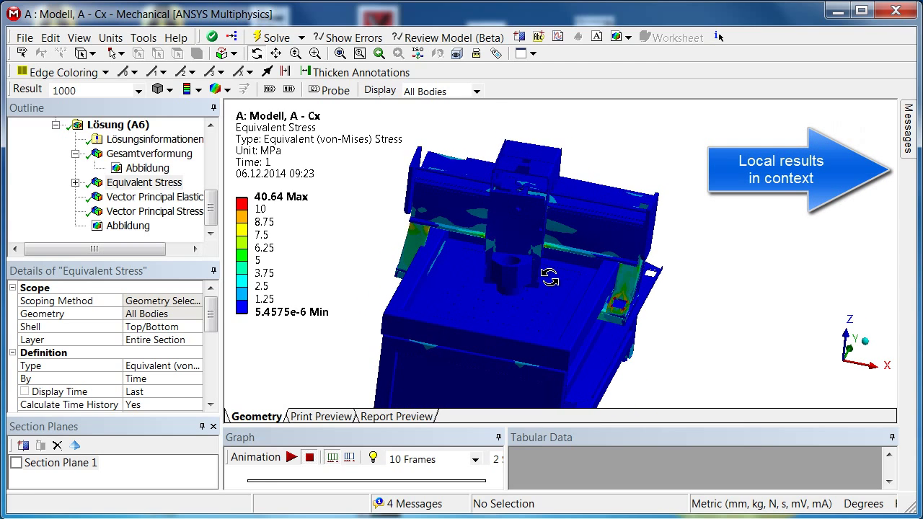
Step: Add and evaluate a Total Deformation result scoped to the three table rails
click(112, 127)
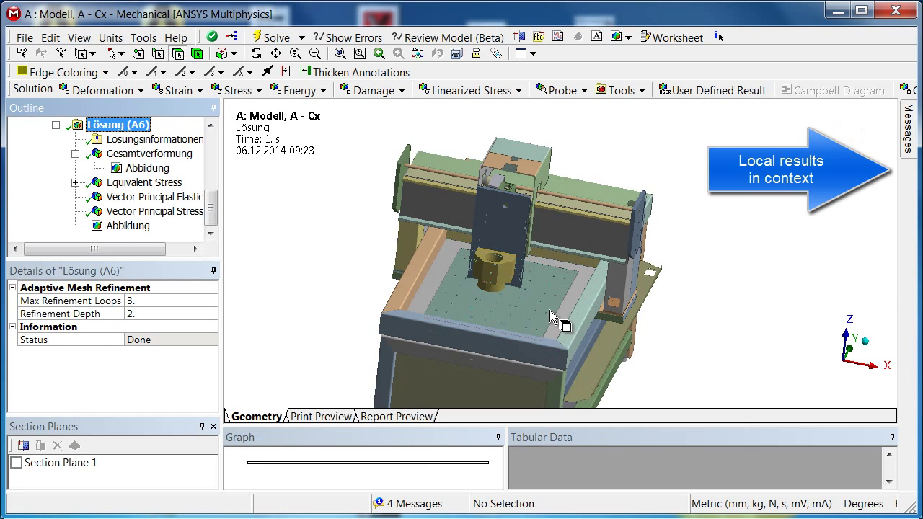
click(412, 306)
click(410, 318)
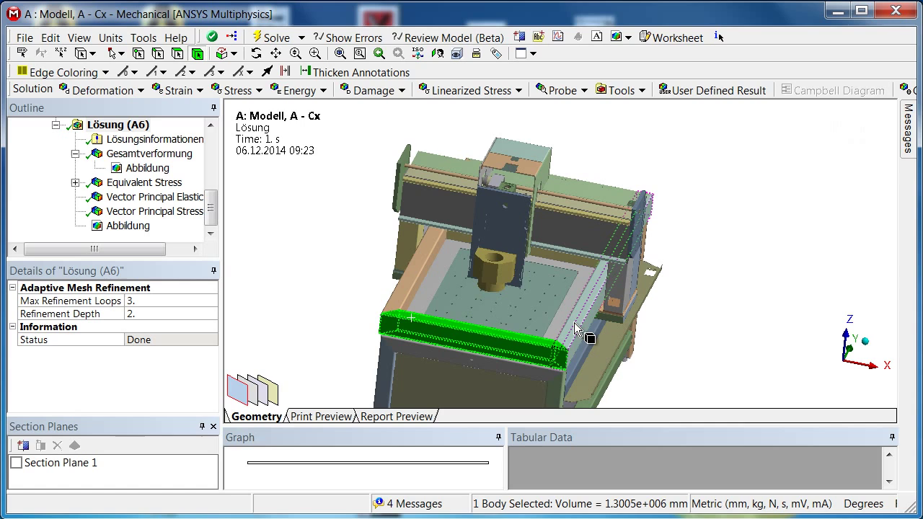
ctrl+click(574, 322)
ctrl+click(405, 295)
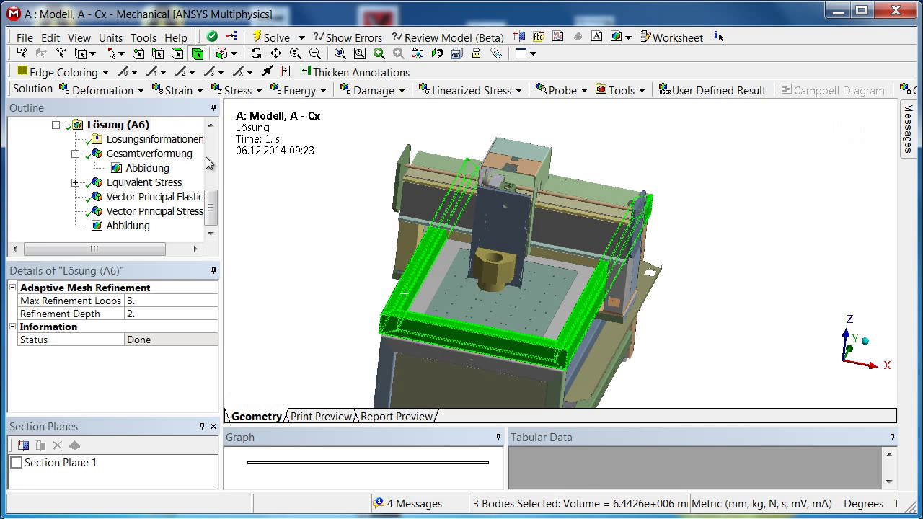
click(102, 90)
click(68, 108)
click(197, 54)
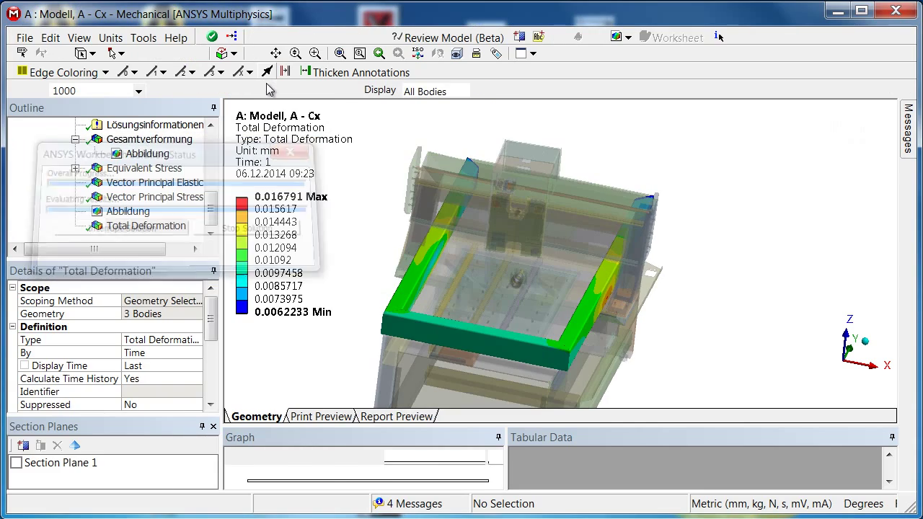
drag(326, 185, 361, 212)
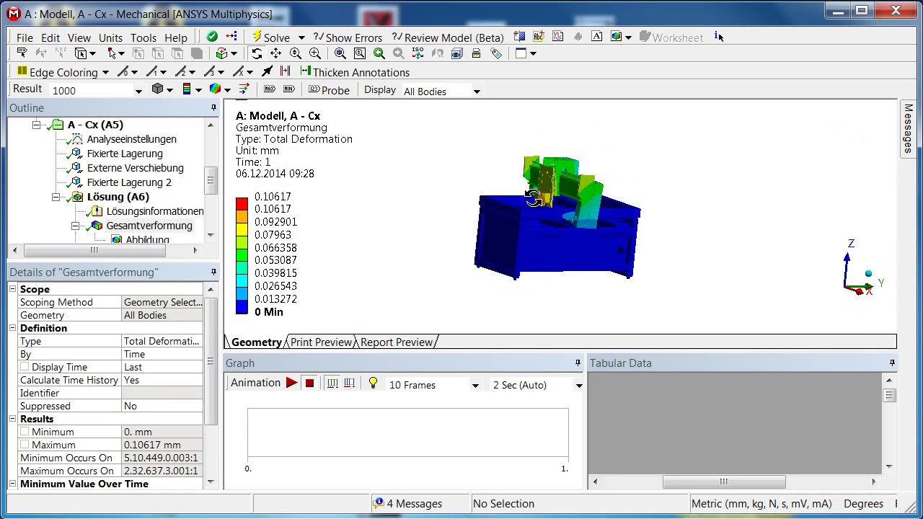
Step: Add a Figure zoomed onto the spindle holder, comparing it with the Abbildung figure
click(628, 37)
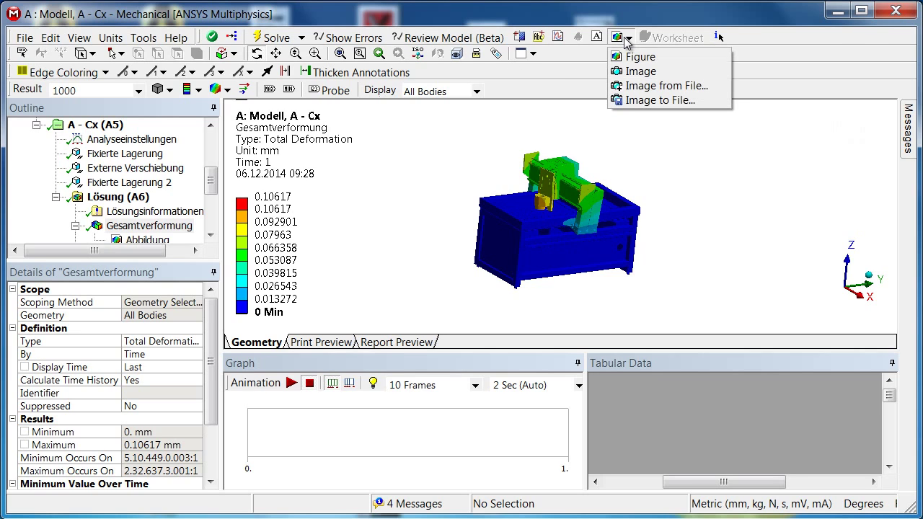
click(640, 55)
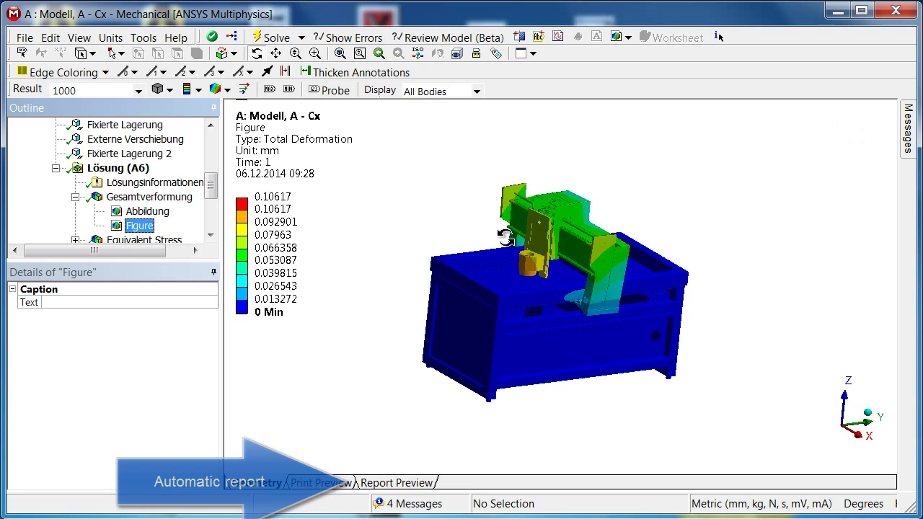
right_drag(505, 236, 552, 285)
click(152, 212)
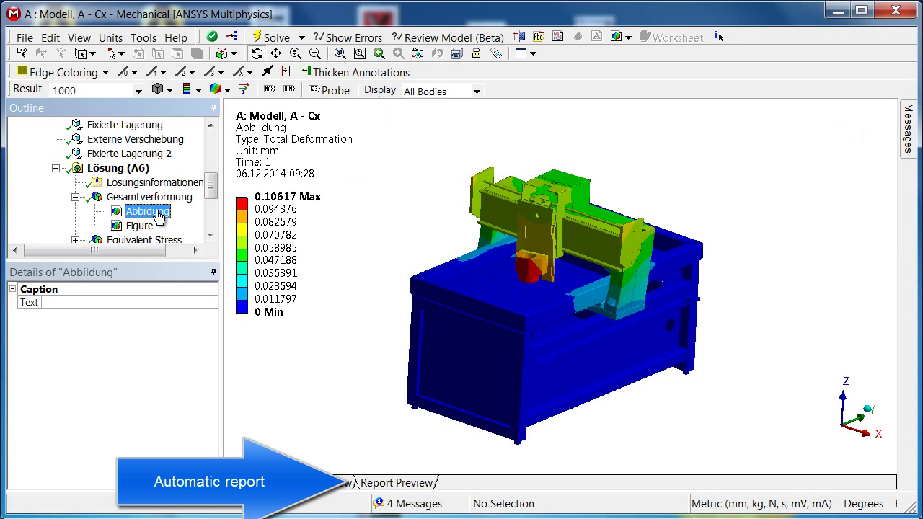
click(148, 227)
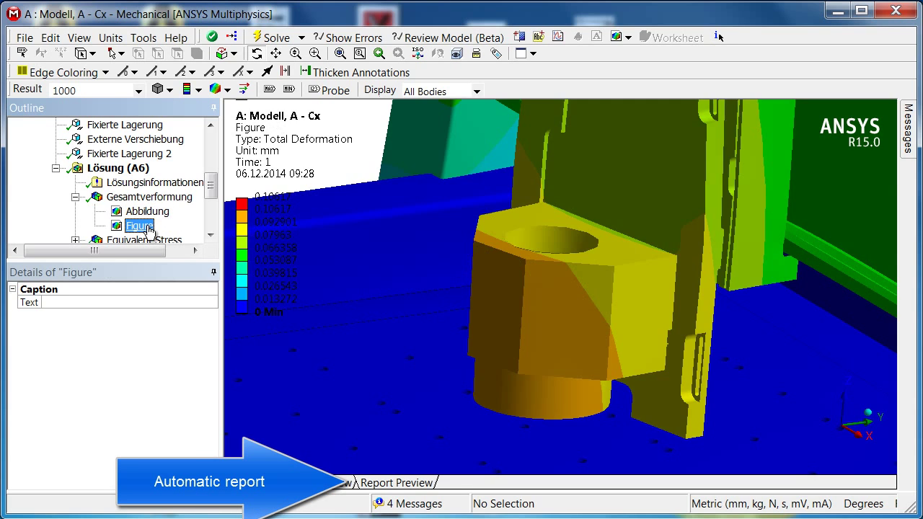
Step: Preview the project report and send it to Microsoft Word as Mechanical_Report.htm
click(418, 484)
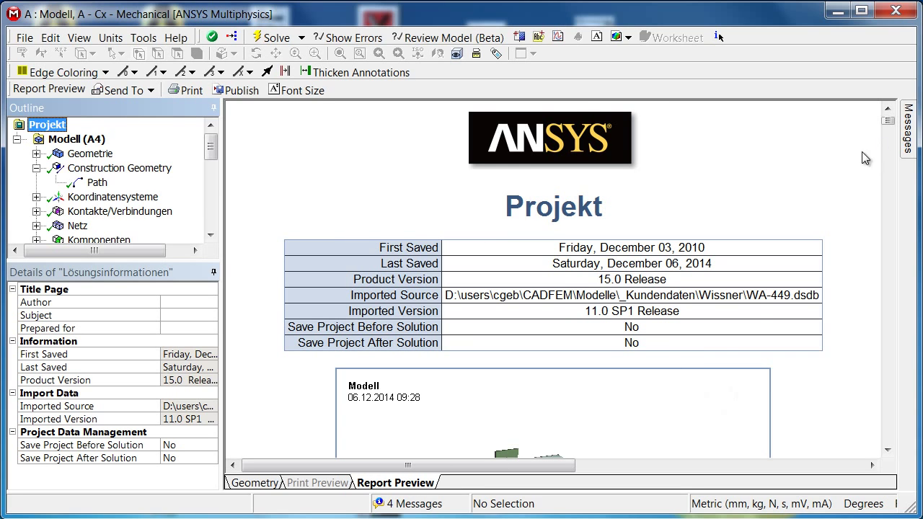
drag(890, 122, 891, 134)
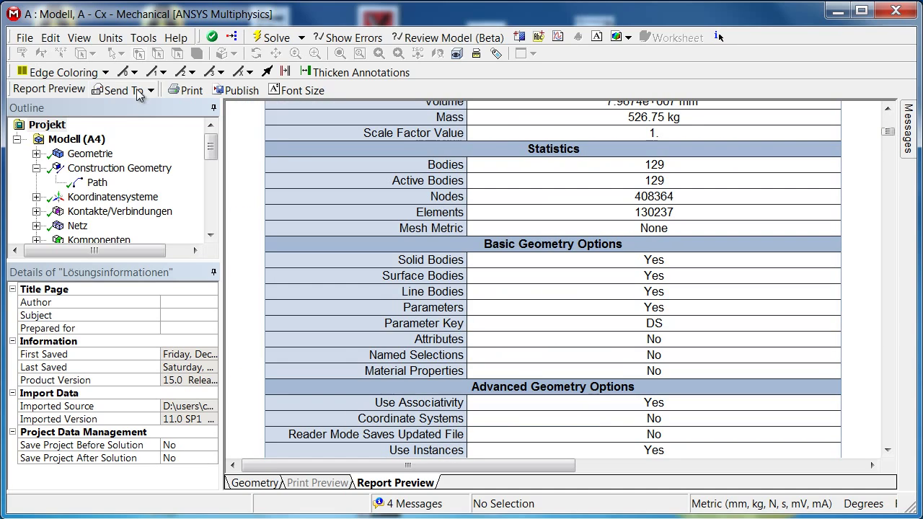
click(139, 95)
click(152, 122)
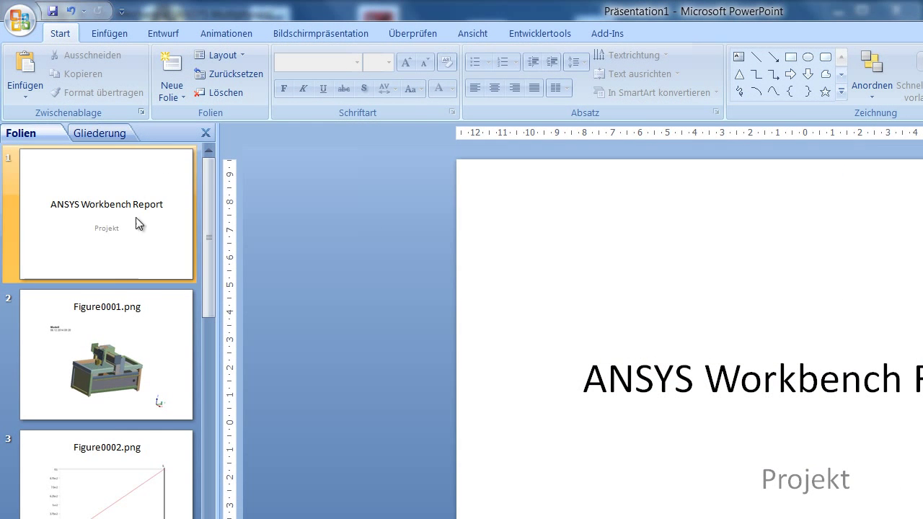
Step: Page through the report slides from Figure0001.png to Figure0008.png, then close PowerPoint without saving
click(141, 321)
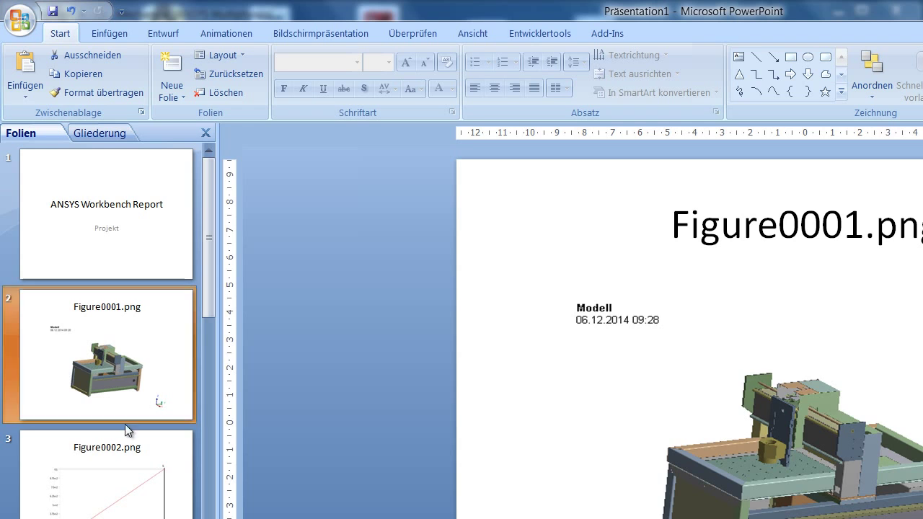
key(Down)
key(Down)
key(Down)
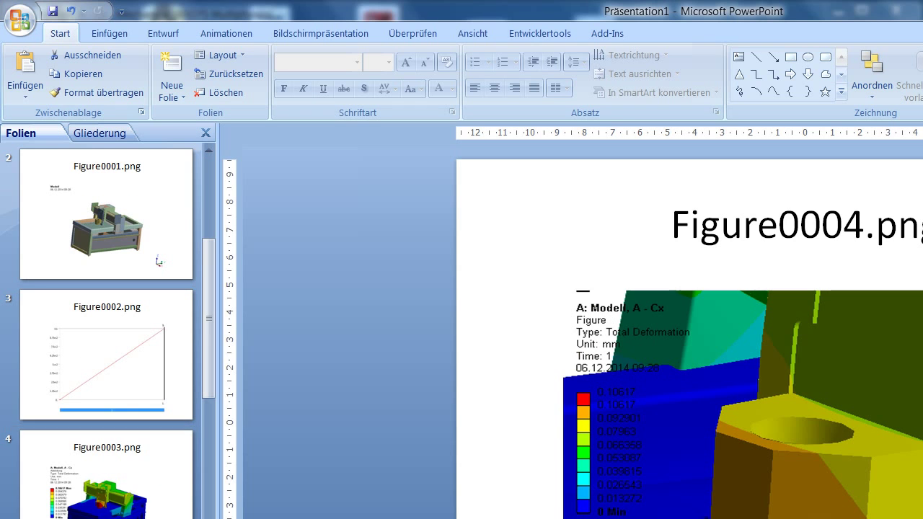
key(Down)
key(Down)
click(92, 471)
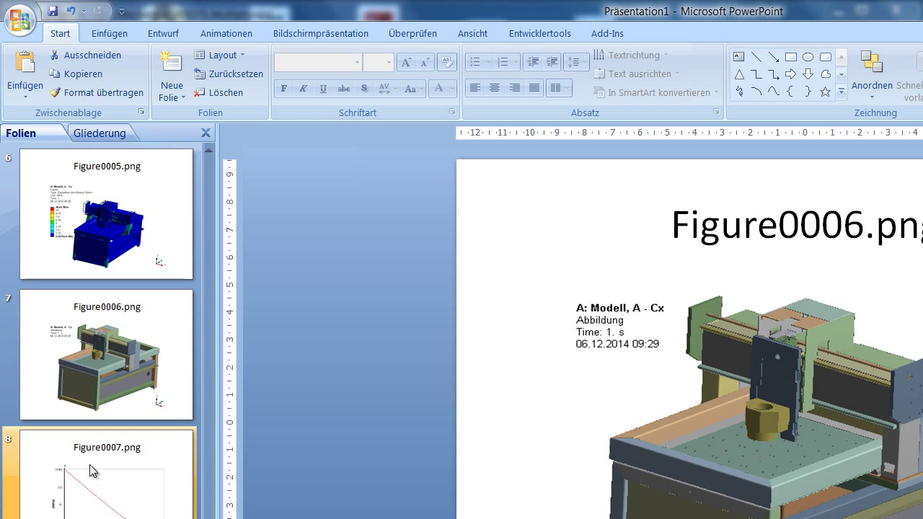
key(Down)
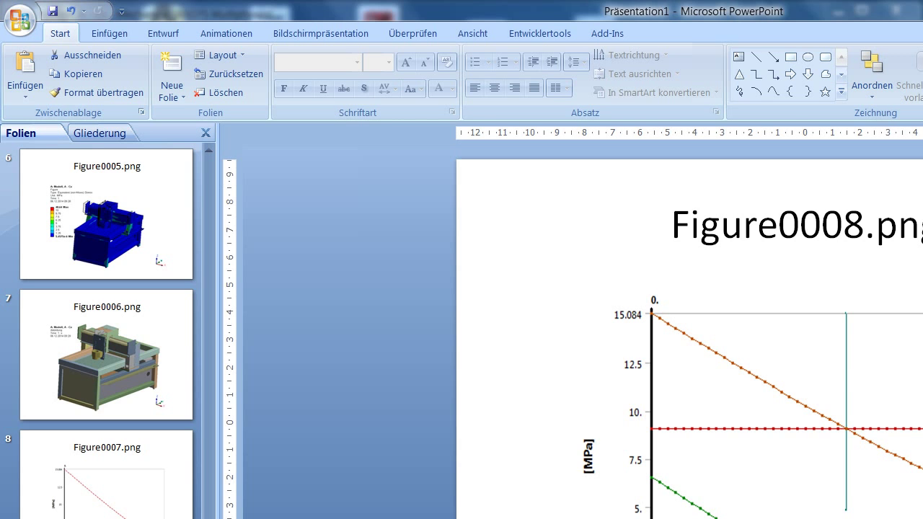
key(alt+F4)
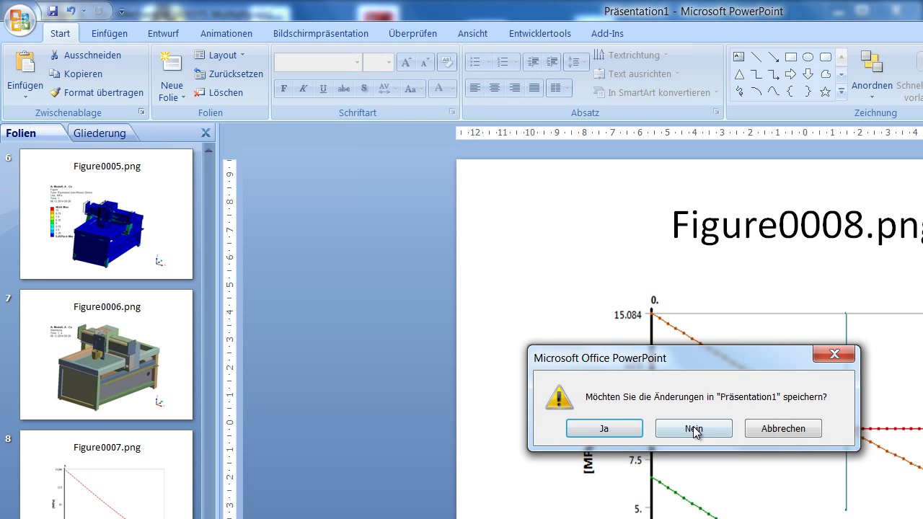
click(695, 428)
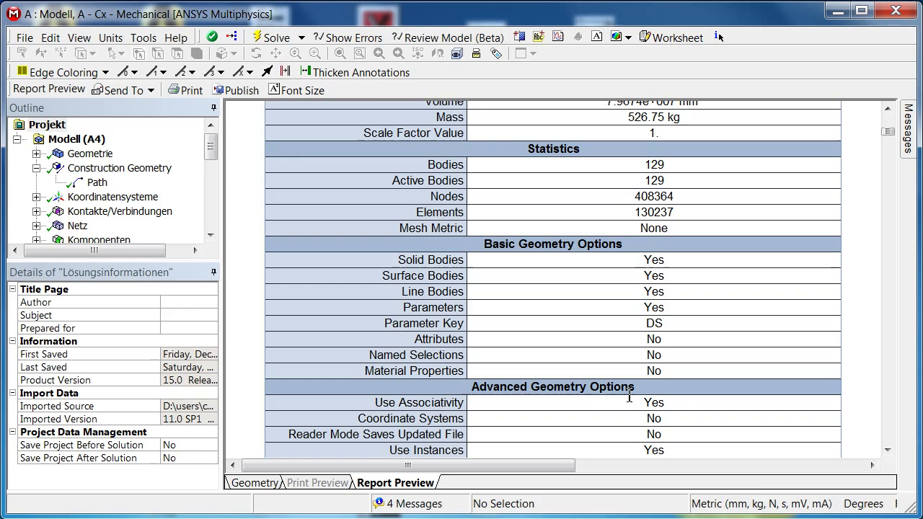
Step: In Workbench, link a new C.A.V.E. system to the Mechanical Lösung (solution) cell
key(alt+Tab)
drag(181, 168, 199, 305)
drag(70, 291, 305, 238)
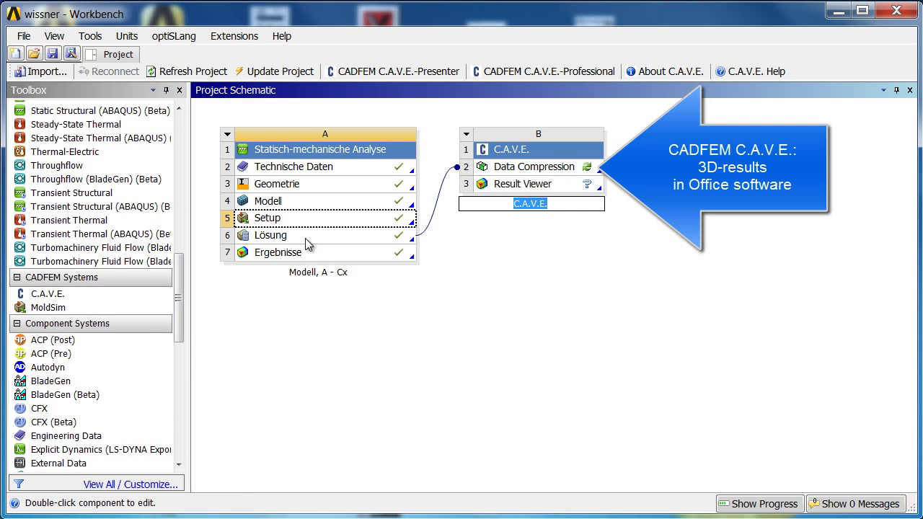
Step: Refresh and update the Data Compression cell, then view its results in the Result Viewer
right_click(547, 167)
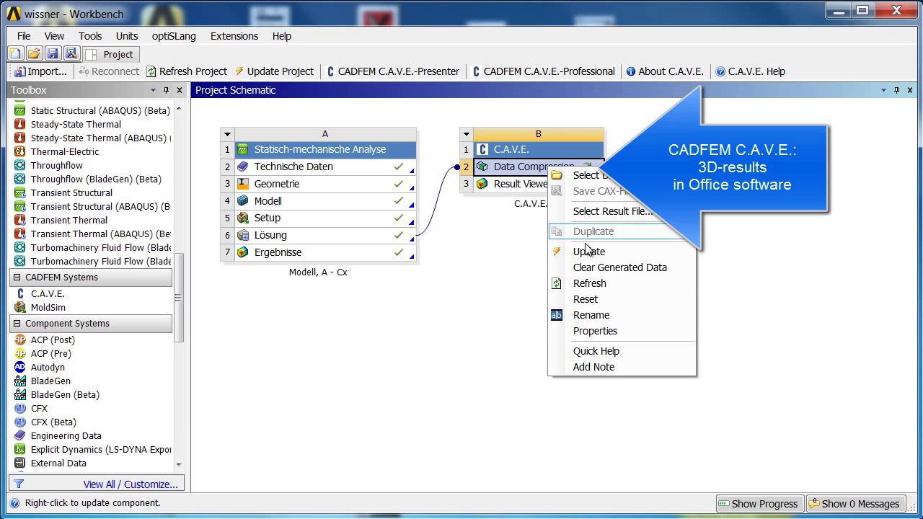
click(589, 283)
right_click(536, 177)
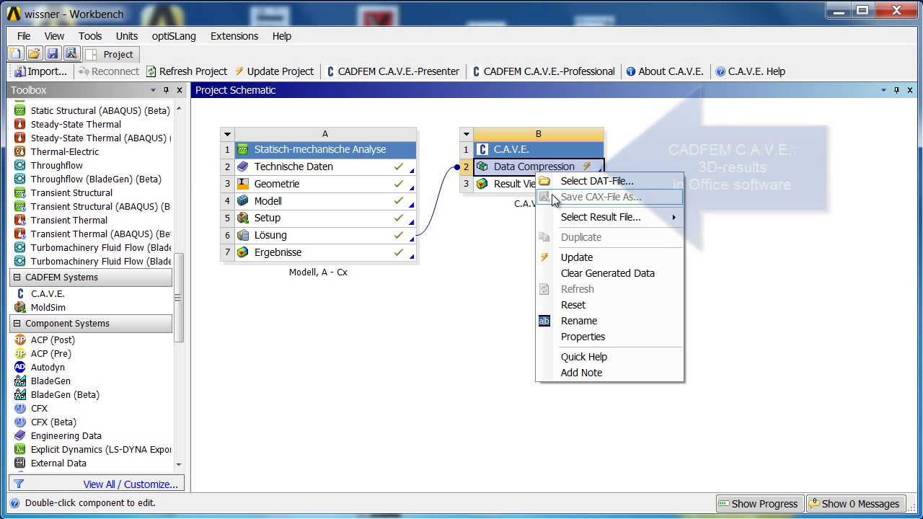
click(583, 279)
right_click(482, 185)
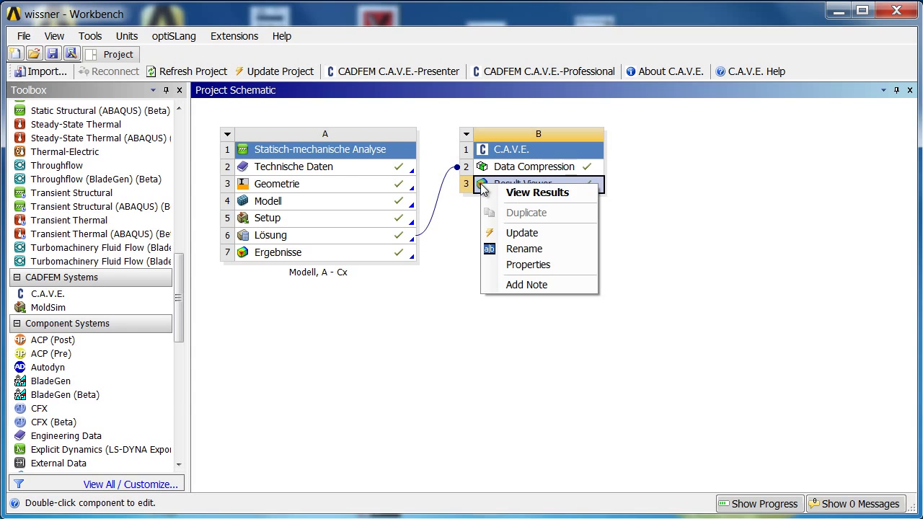
click(499, 192)
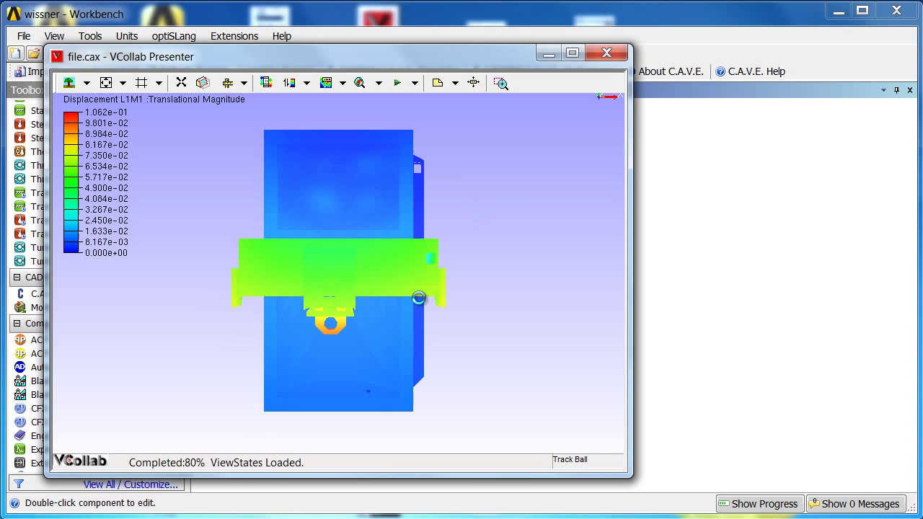
Step: Rotate the CNC machine's file.cax displacement model in VCollab Presenter to inspect it in 3D
drag(348, 278, 216, 216)
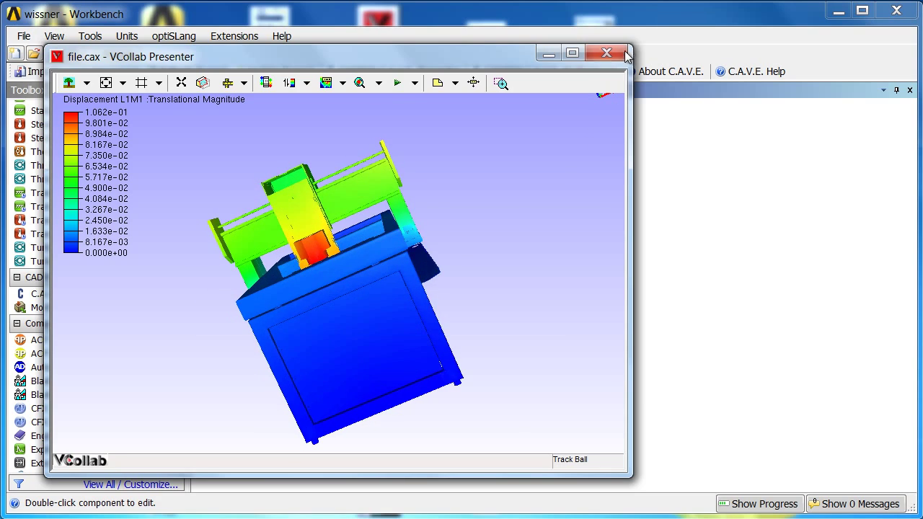